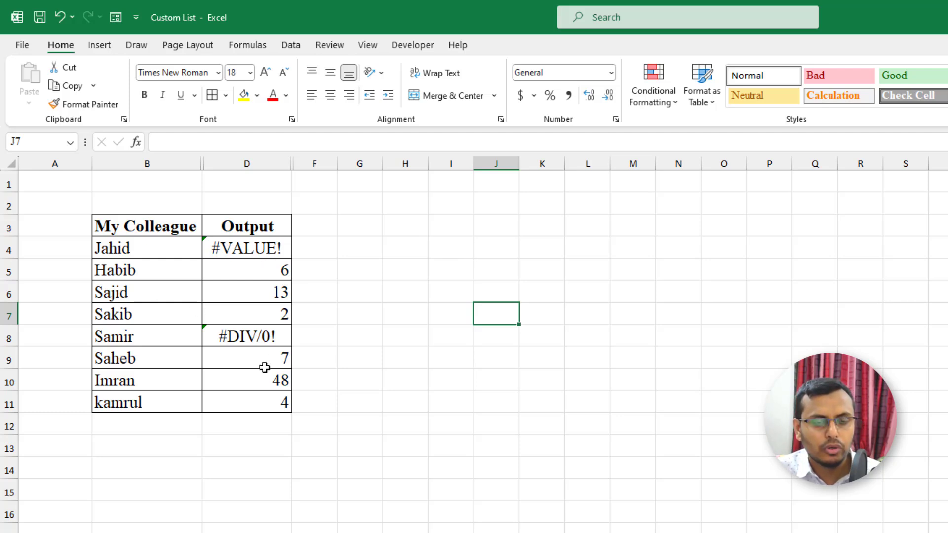
# - Try totalling the Output range D4:D11 with a SUM formula in cell D13, and clear that cell again
pyautogui.click(267, 449)
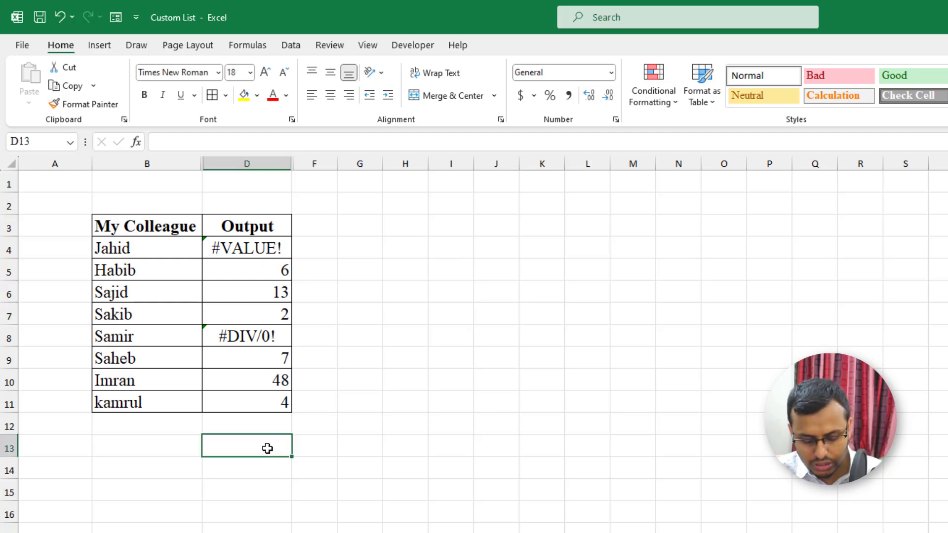
pyautogui.write('=s')
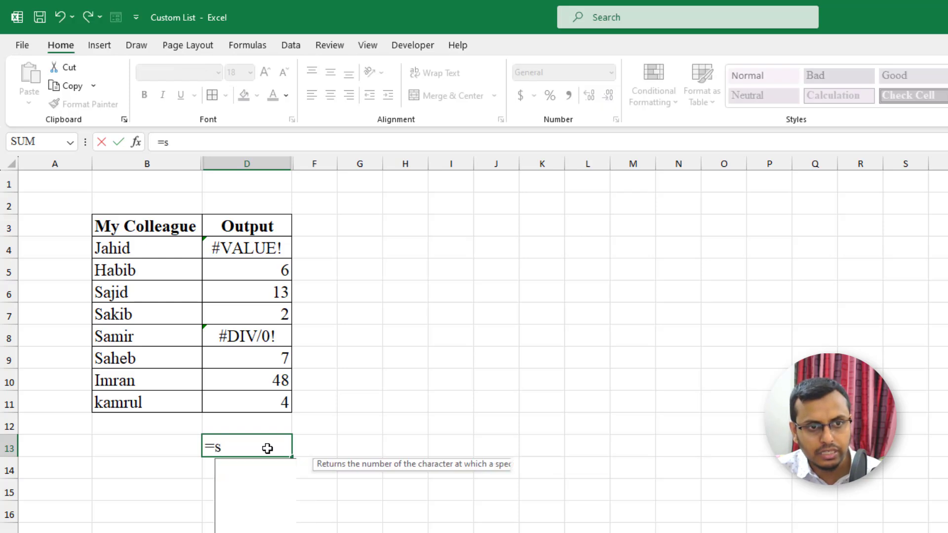
pyautogui.write('um(')
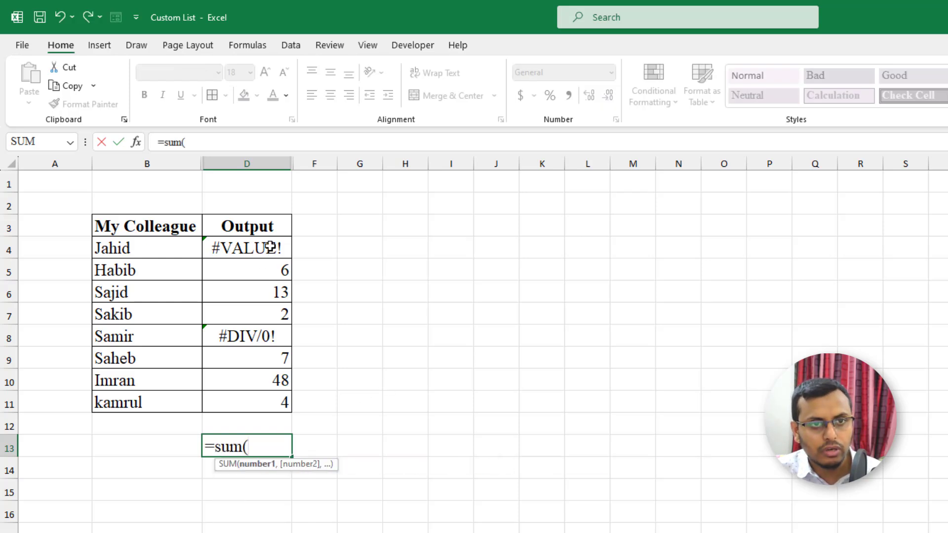
pyautogui.moveTo(270, 247); pyautogui.dragTo(259, 398)
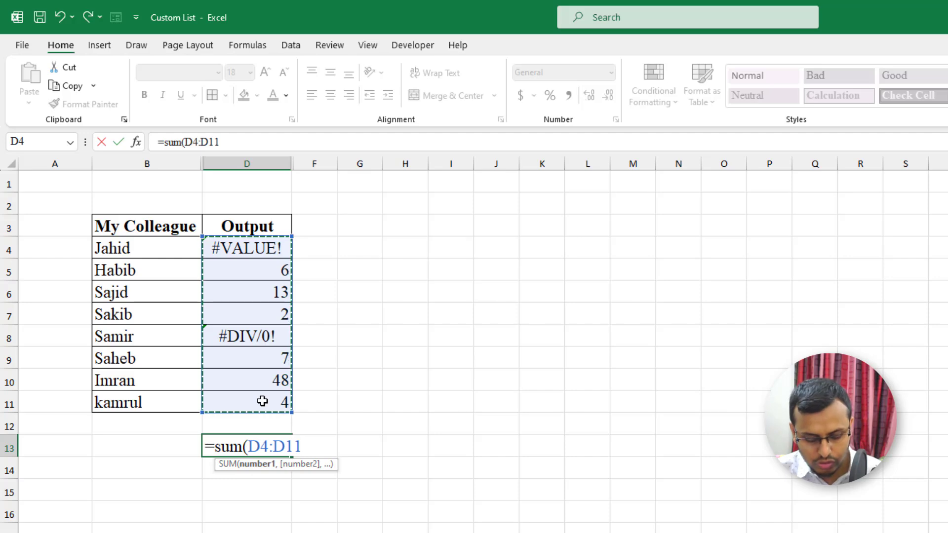
pyautogui.write(')')
pyautogui.press('Return')
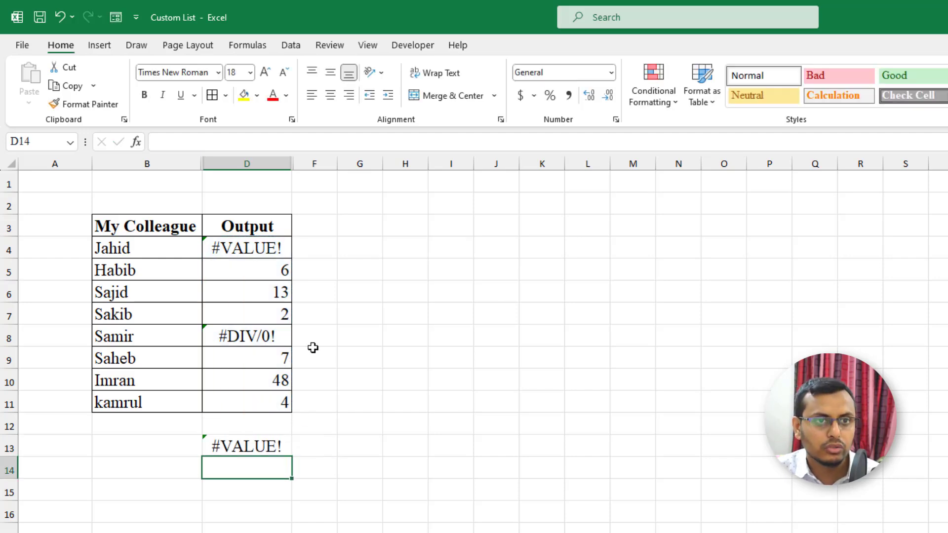
pyautogui.click(255, 448)
pyautogui.press('Delete')
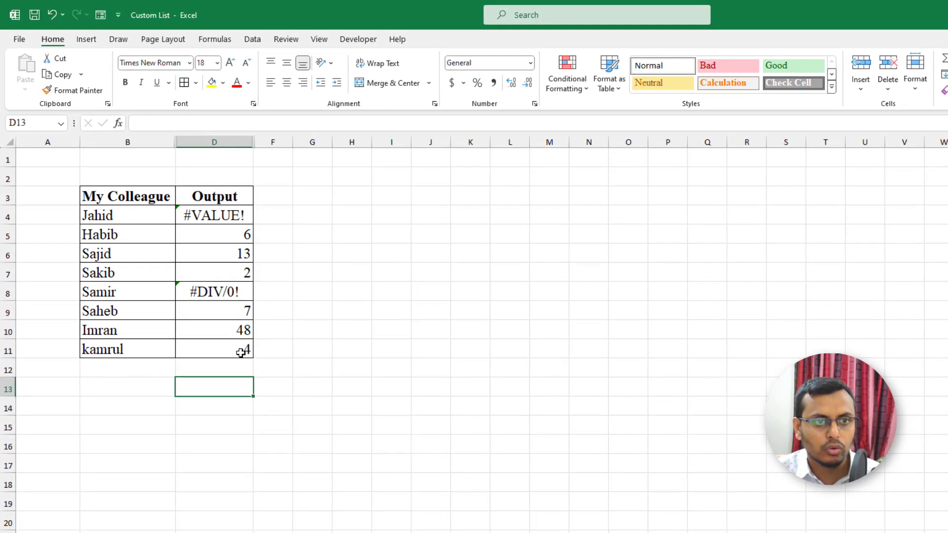
# - Hide rows 6 and 7 of the colleague table and undo the hiding
pyautogui.moveTo(7, 256); pyautogui.dragTo(7, 275)
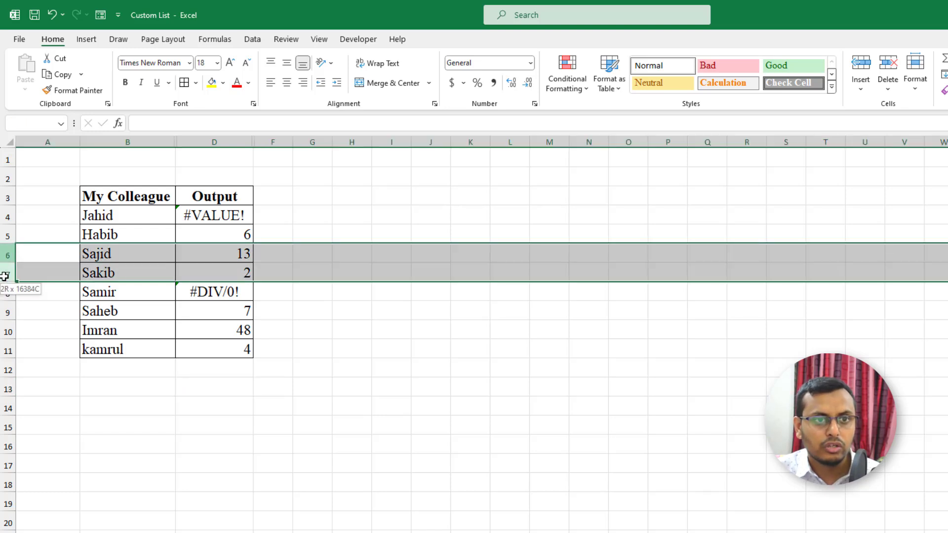
pyautogui.rightClick(7, 278)
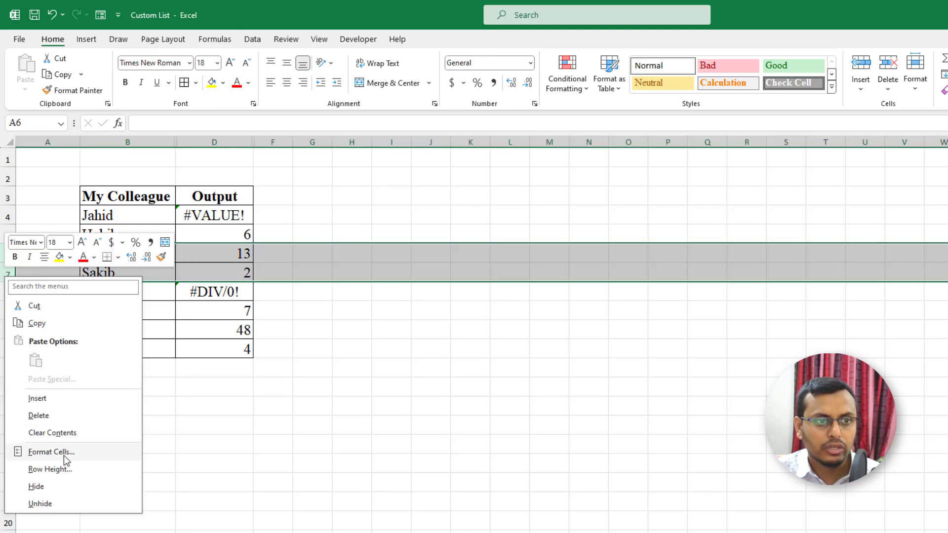
pyautogui.click(55, 486)
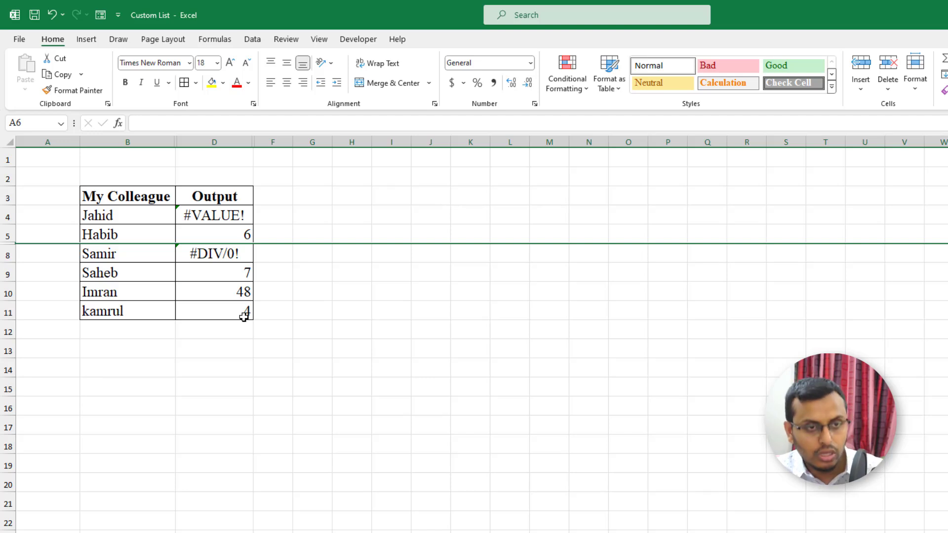
pyautogui.hotkey('ctrl', 'z')
pyautogui.click(435, 323)
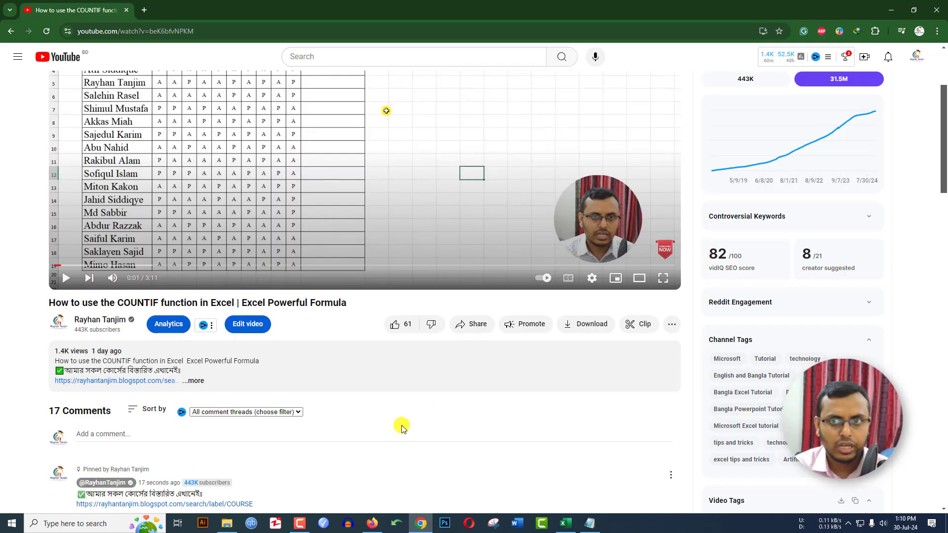
# - In the browser, expand the description of the COUNTIF tutorial video on YouTube and open its course link
pyautogui.scroll(3, 402, 420)
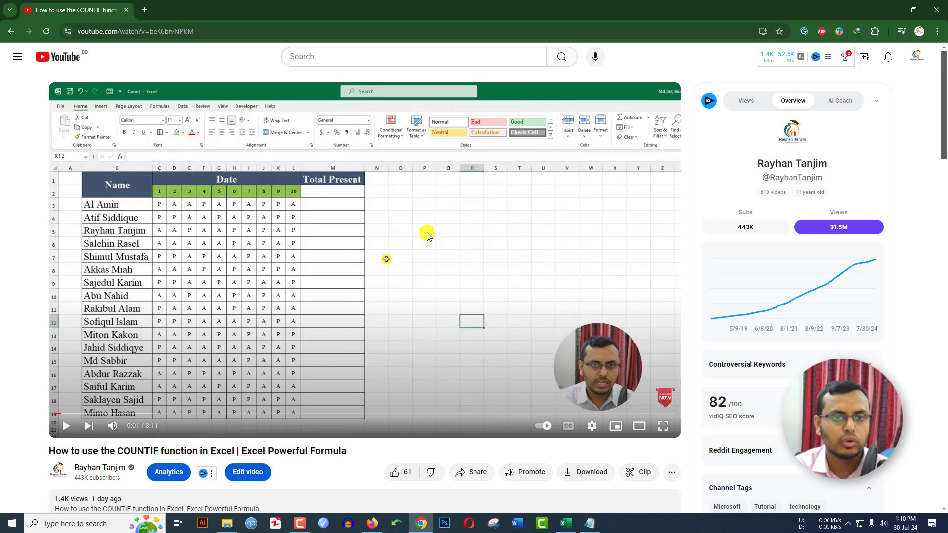
pyautogui.scroll(-3, 376, 201)
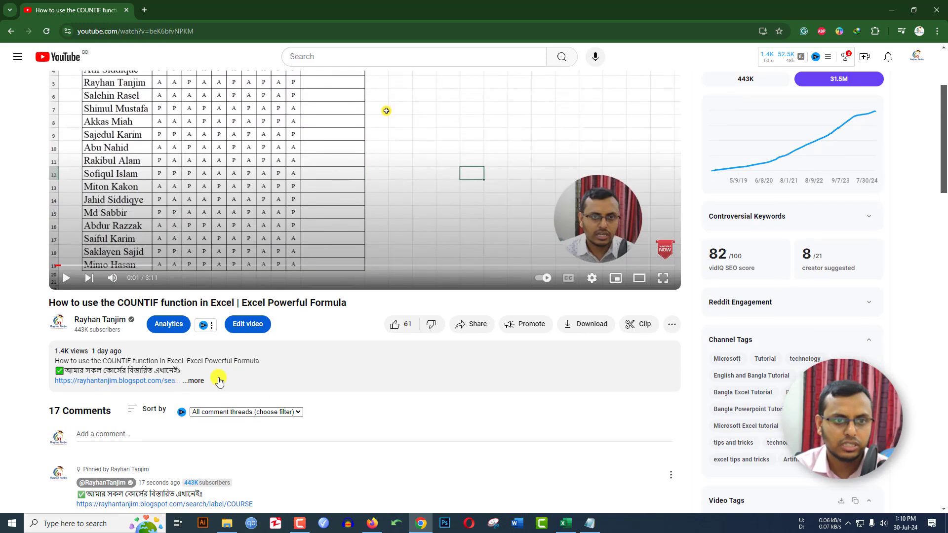
pyautogui.scroll(-1, 220, 383)
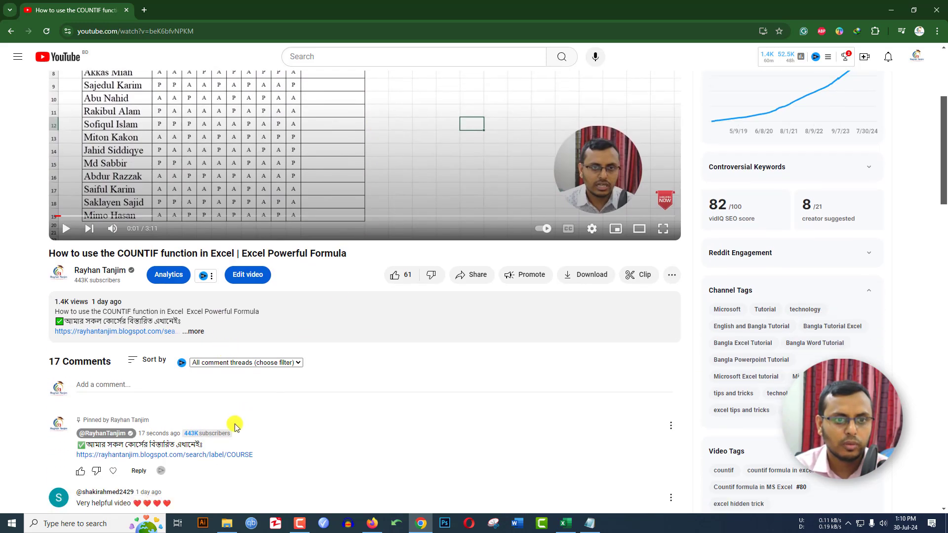
pyautogui.click(196, 332)
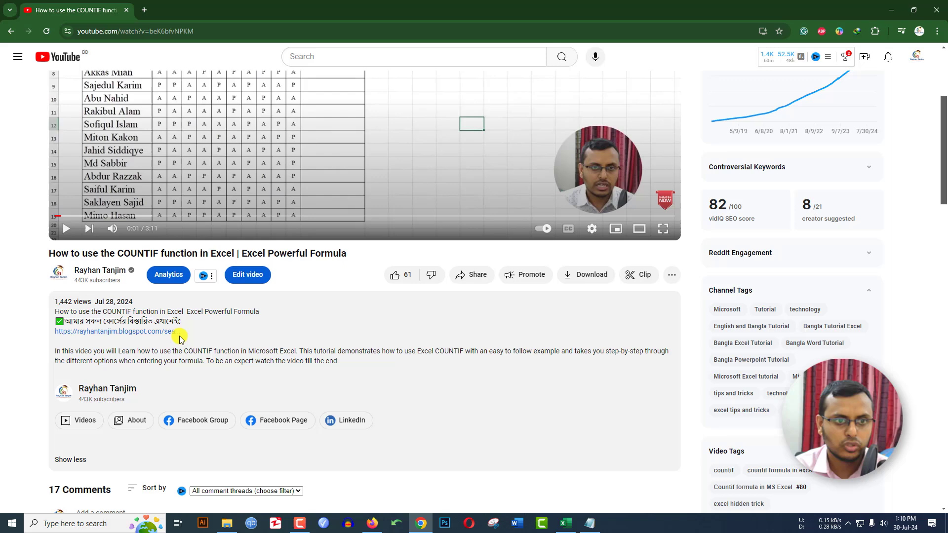
pyautogui.click(116, 332)
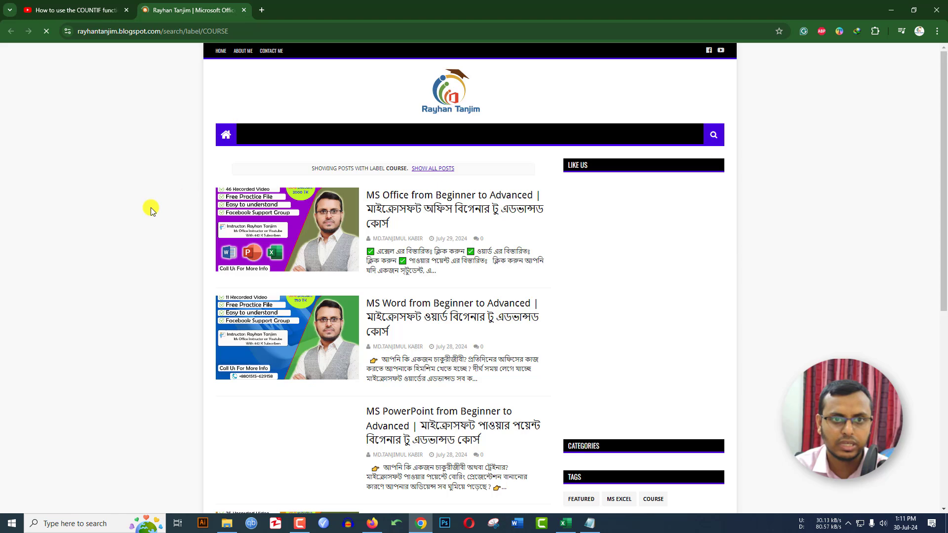
# - Examine the Office, Word, PowerPoint and Excel courses listed on the blog's course page
pyautogui.scroll(-1, 233, 185)
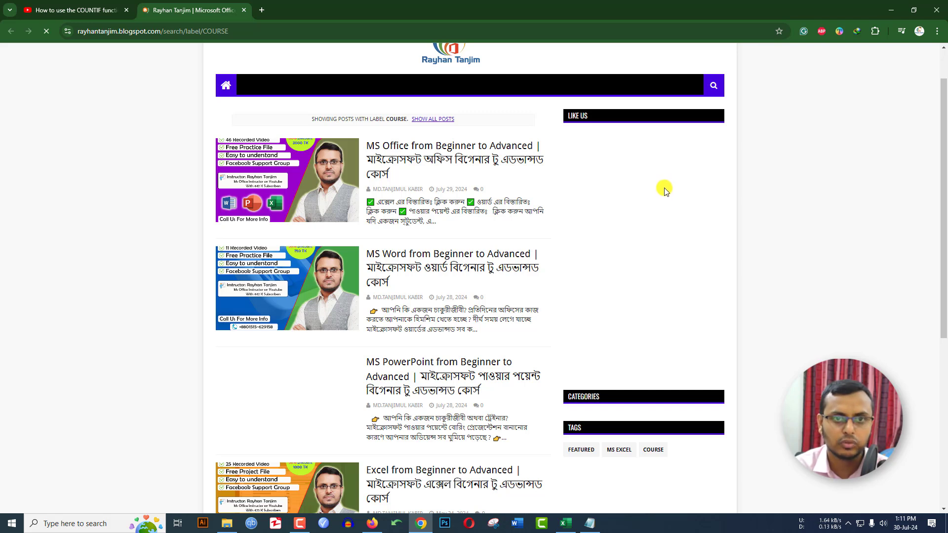
pyautogui.scroll(-1, 196, 223)
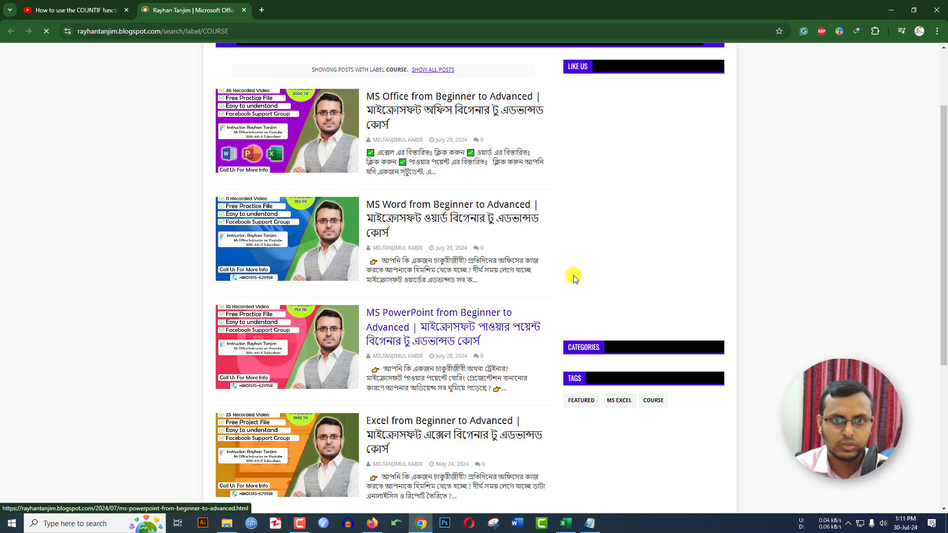
pyautogui.scroll(-2, 506, 257)
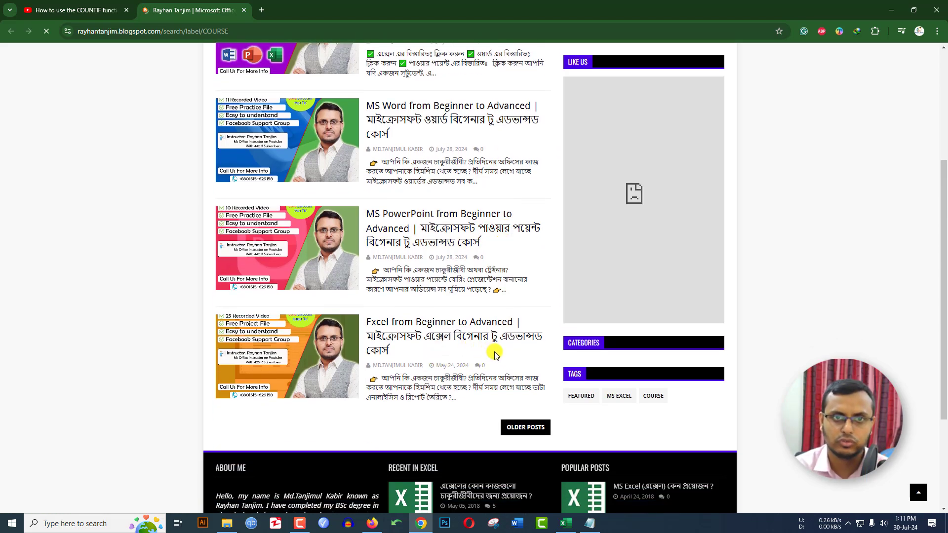
pyautogui.scroll(1, 481, 351)
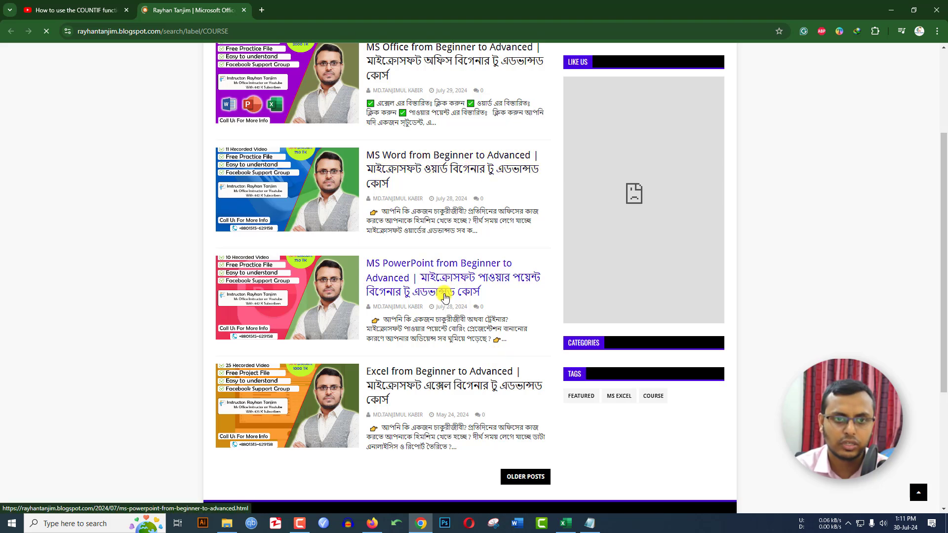
pyautogui.scroll(2, 444, 312)
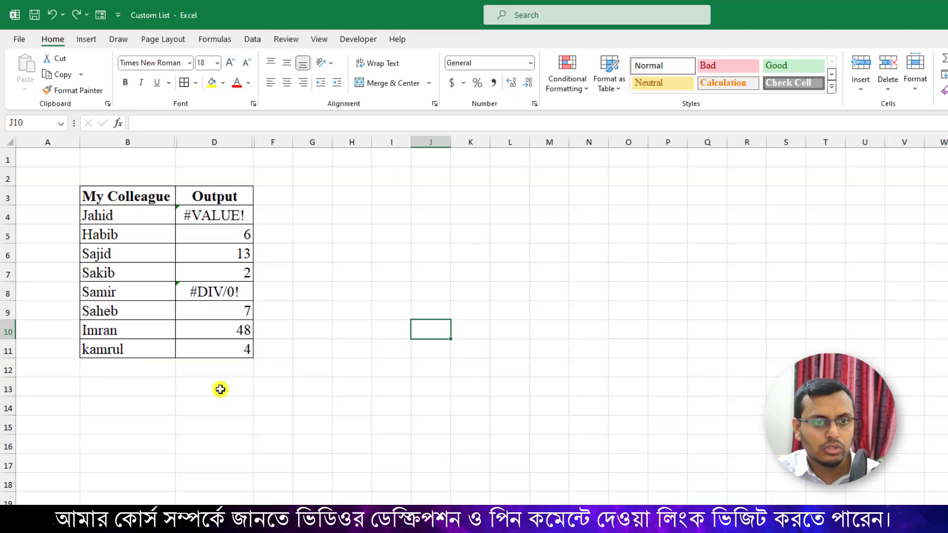
# - Back in Excel, enter the formula =SUM(D4:D11) in cell D13 to total the Output column
pyautogui.click(221, 387)
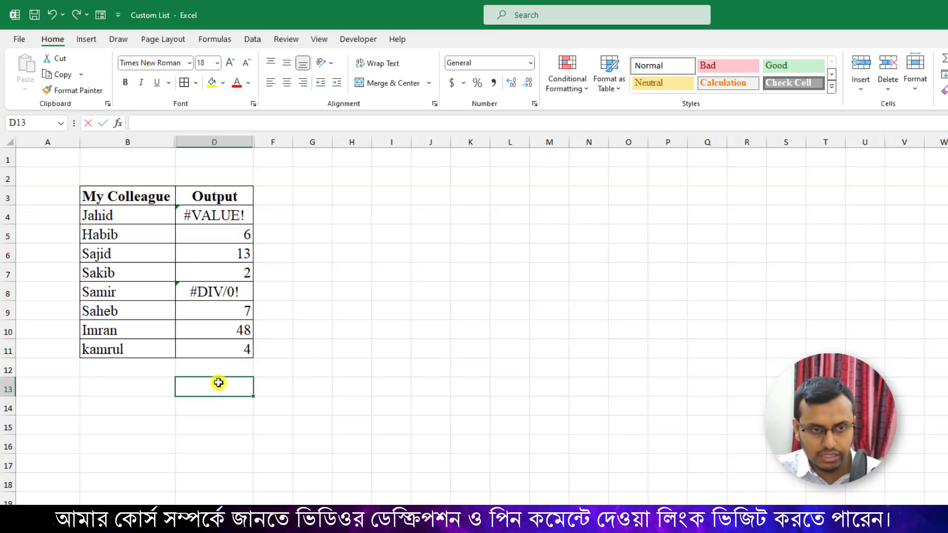
pyautogui.write('=')
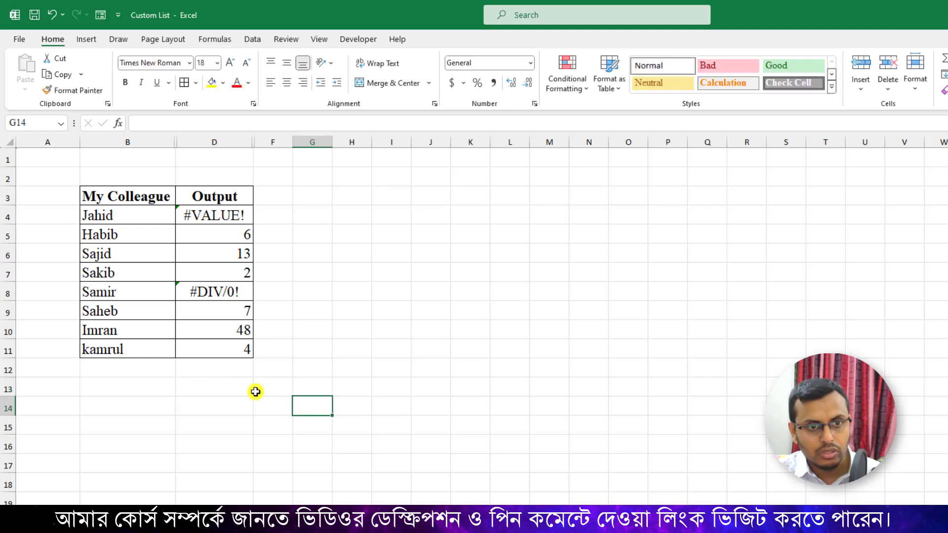
pyautogui.click(222, 388)
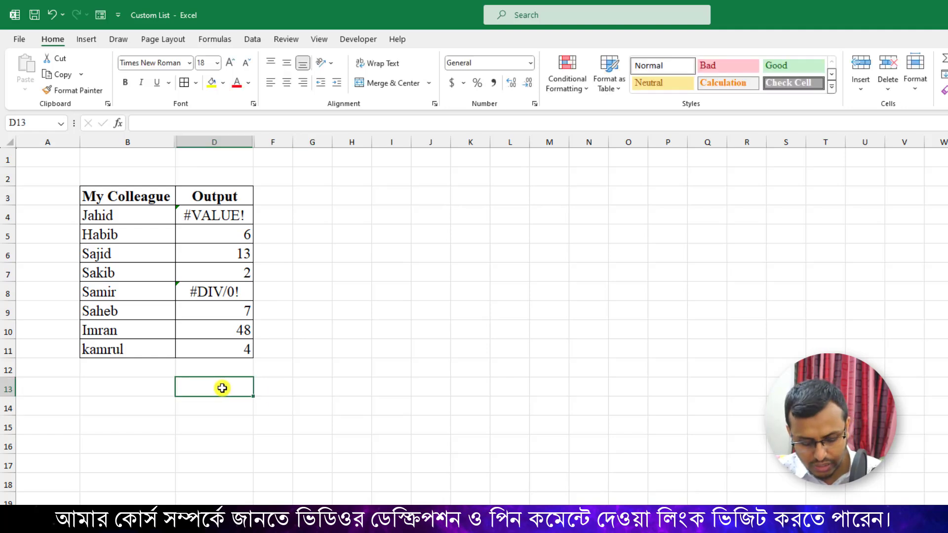
pyautogui.write('=sum')
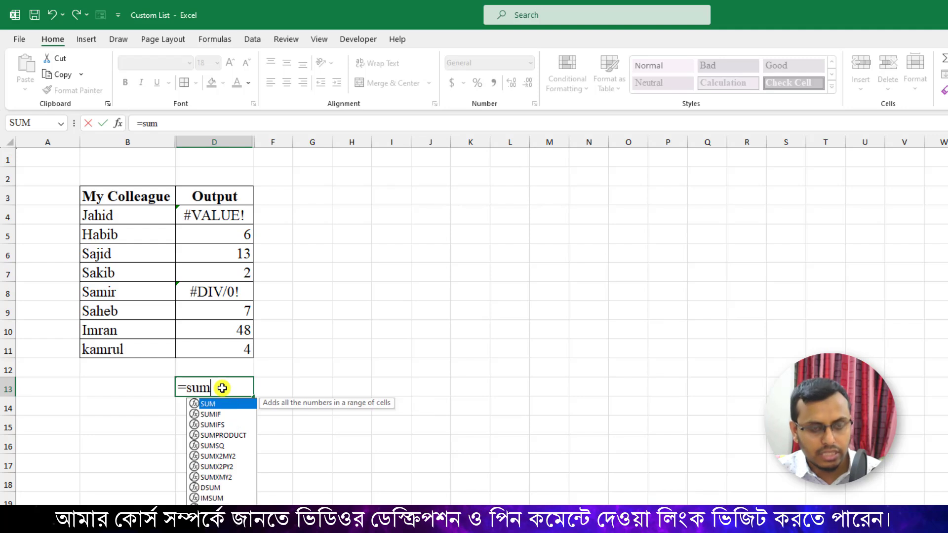
pyautogui.write('(')
pyautogui.moveTo(214, 216); pyautogui.dragTo(212, 344)
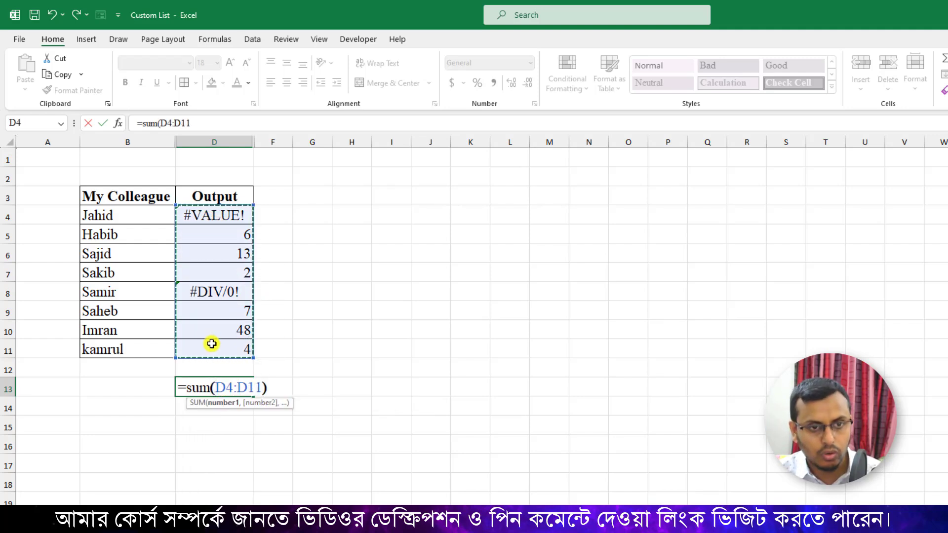
pyautogui.press('Return')
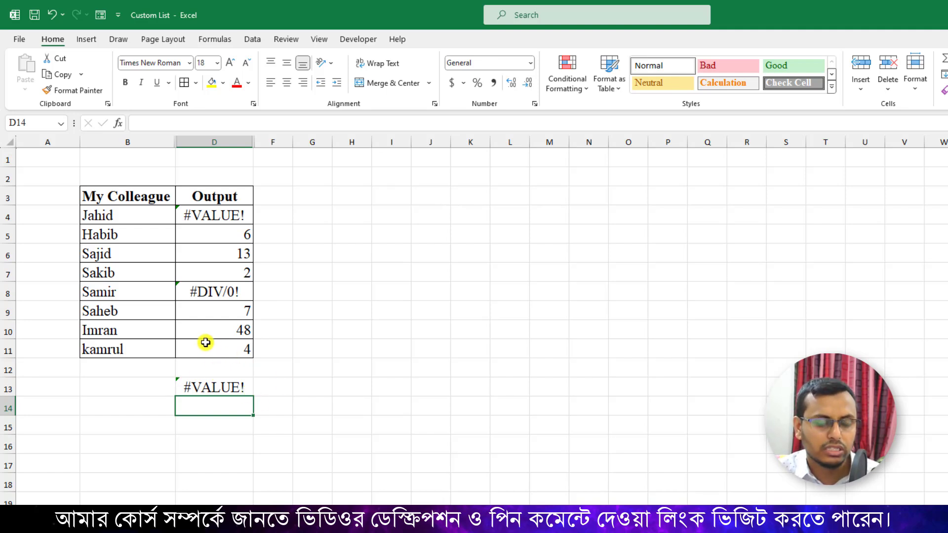
# - Enter =AGGREGATE(9,6,D4:D11) in cell D12 to sum the Output column while ignoring error values
pyautogui.click(213, 366)
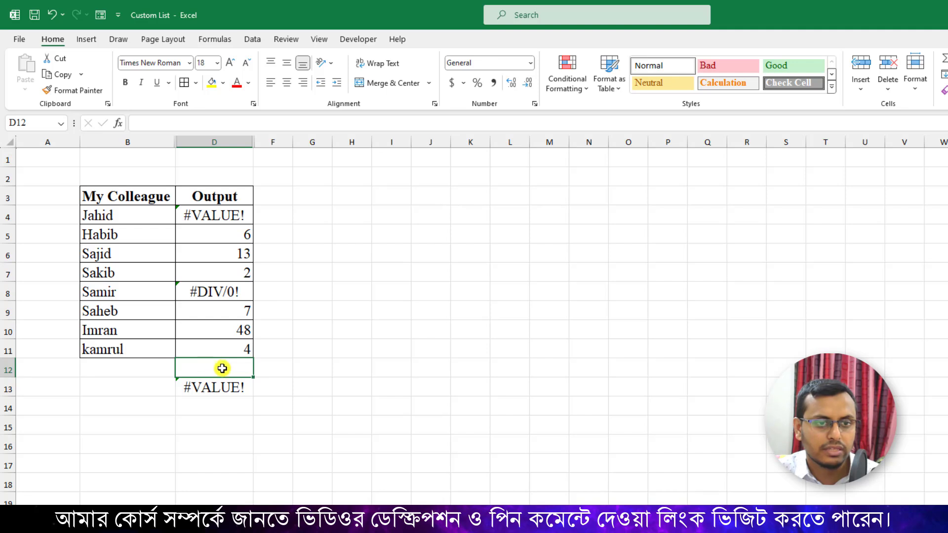
pyautogui.write('=ag')
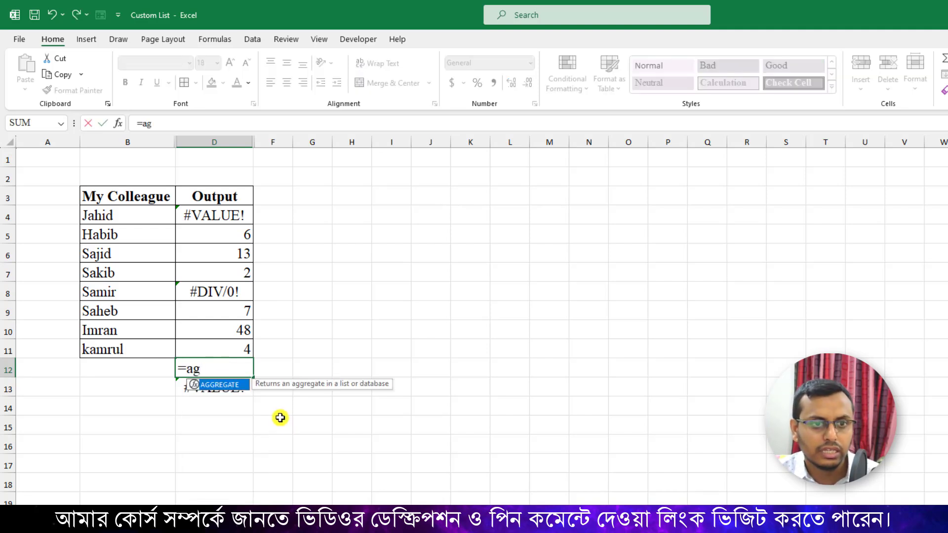
pyautogui.doubleClick(231, 384)
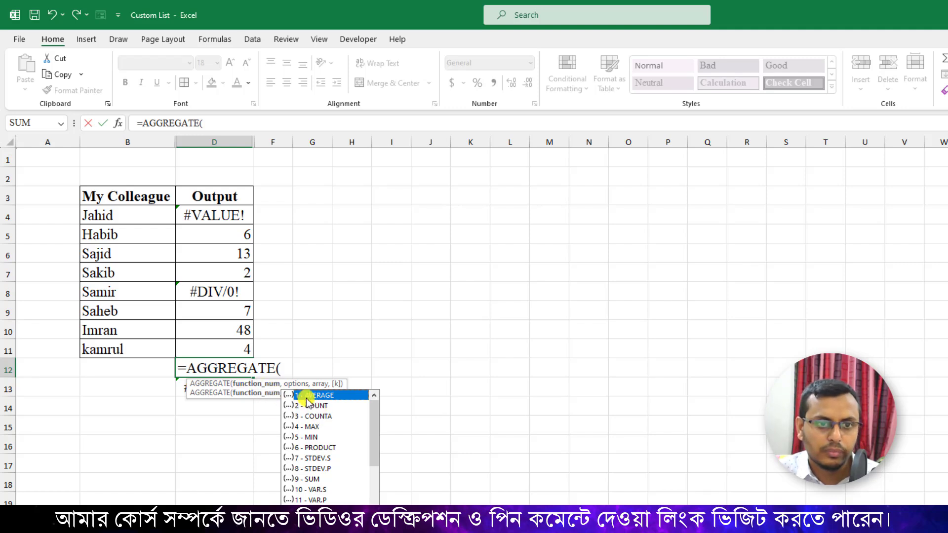
pyautogui.scroll(-2, 328, 432)
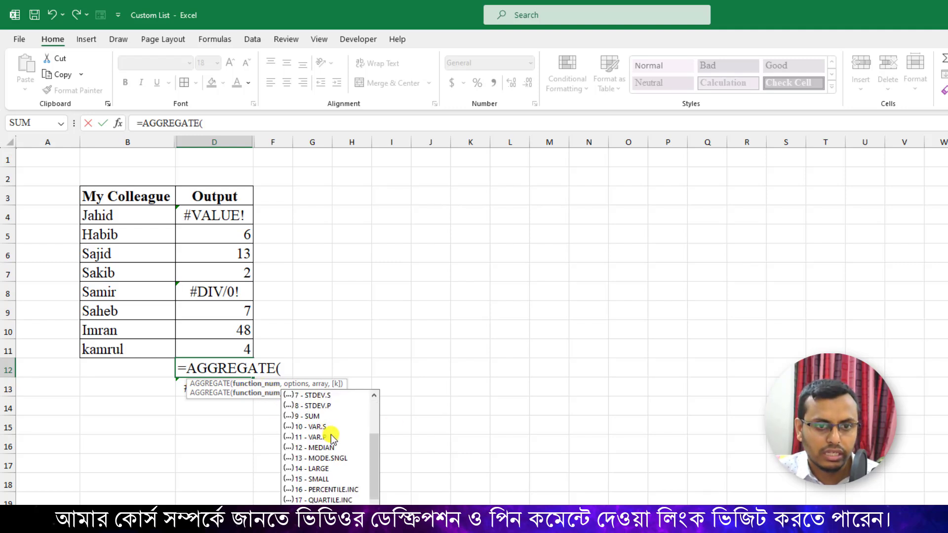
pyautogui.scroll(2, 331, 436)
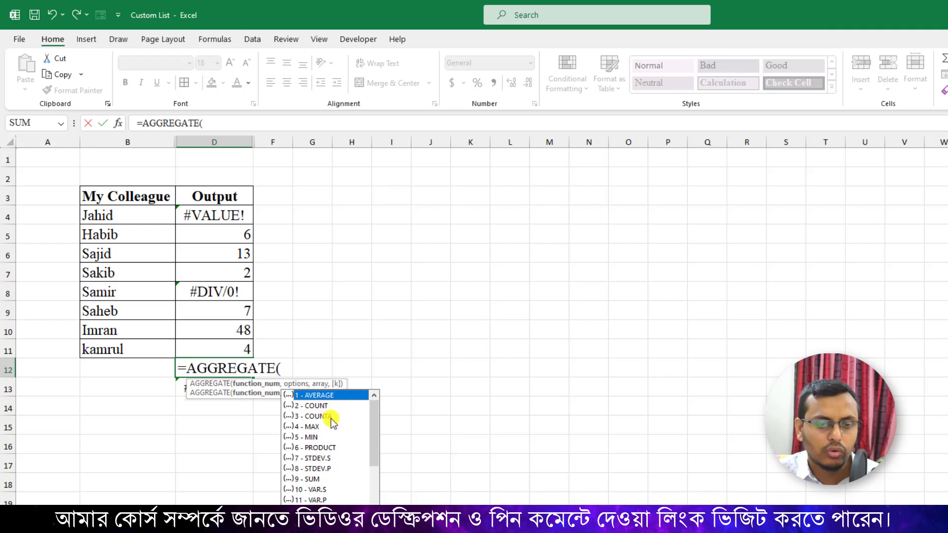
pyautogui.scroll(-1, 335, 452)
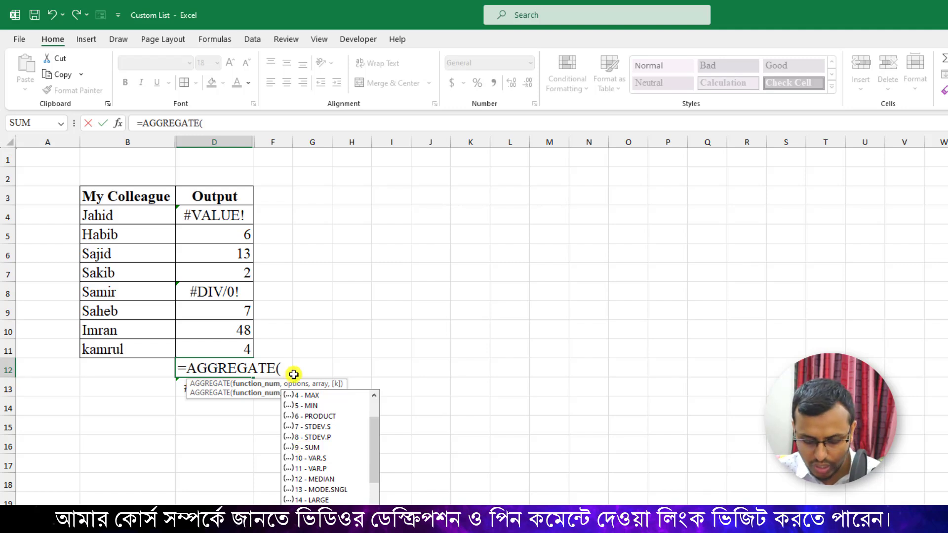
pyautogui.write('9')
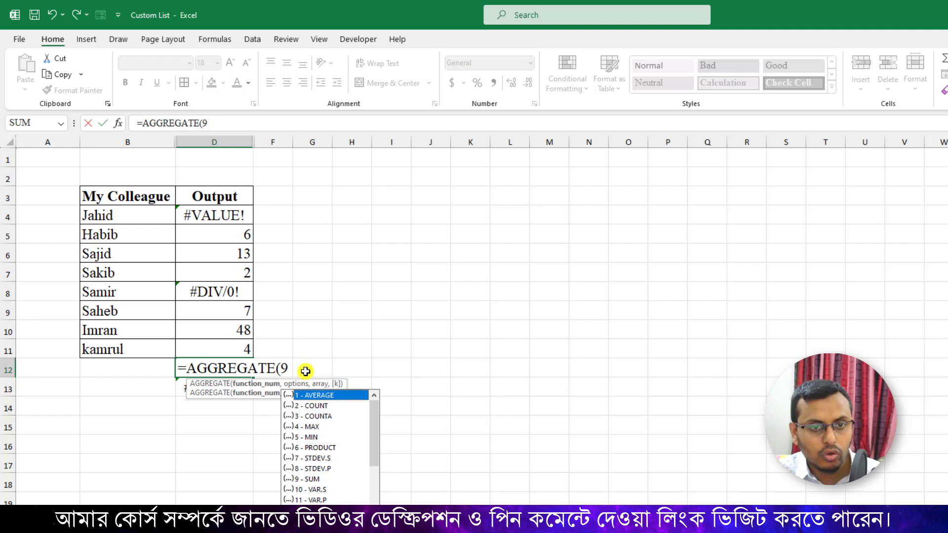
pyautogui.write(',6')
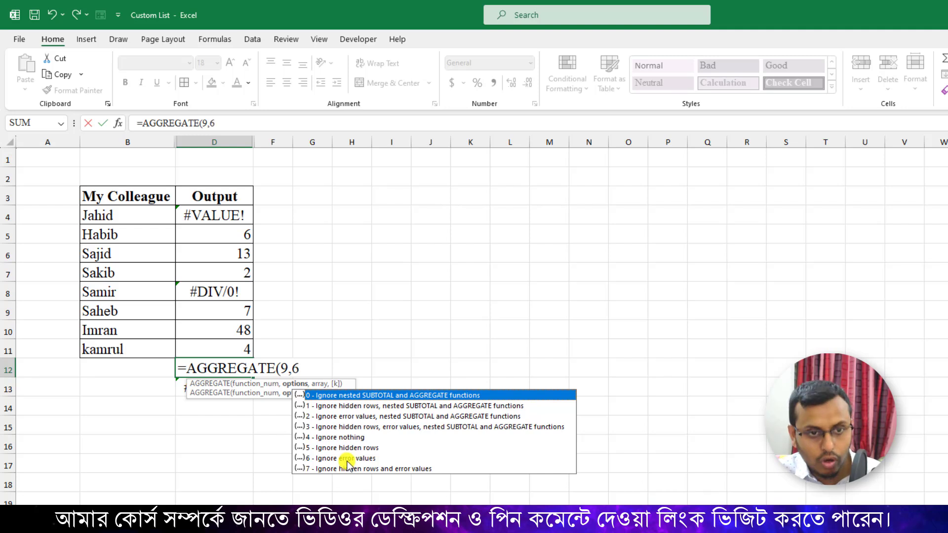
pyautogui.write(',')
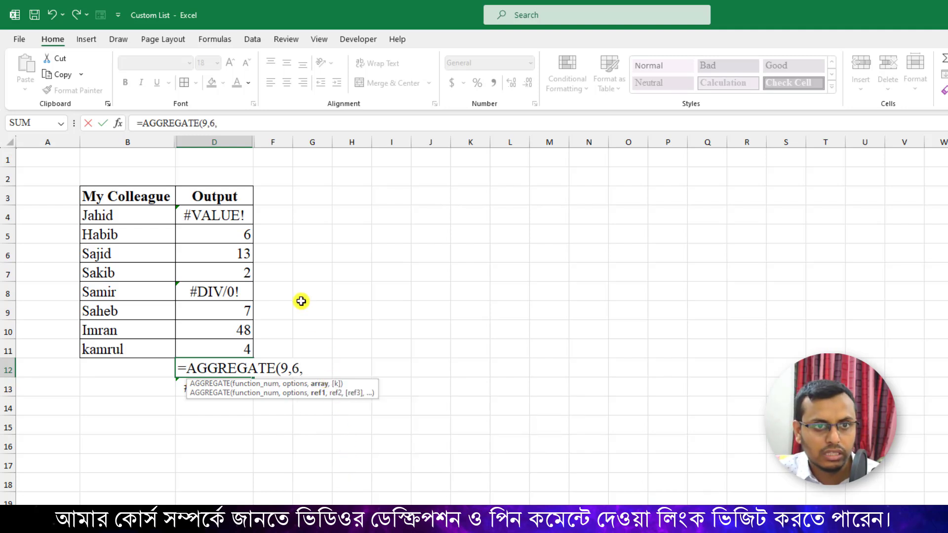
pyautogui.moveTo(229, 216); pyautogui.dragTo(233, 347)
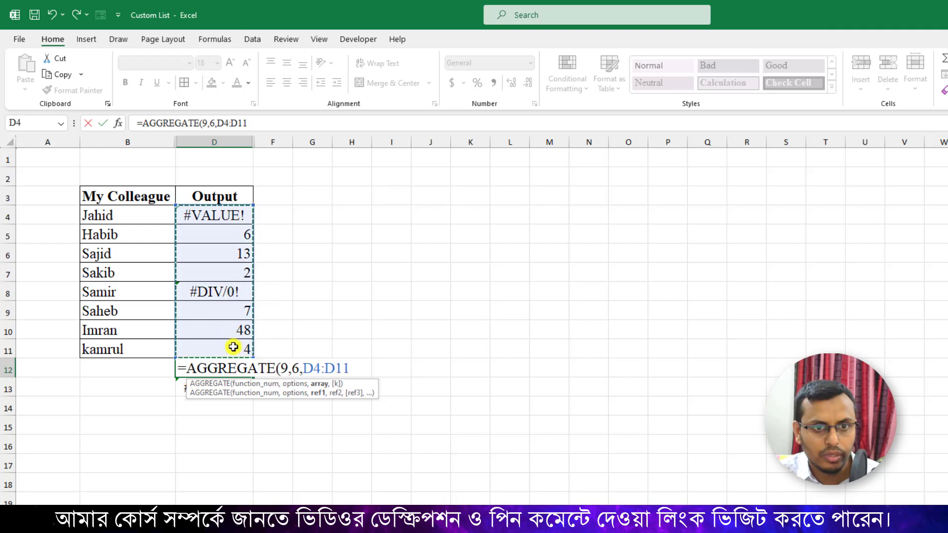
pyautogui.write(')')
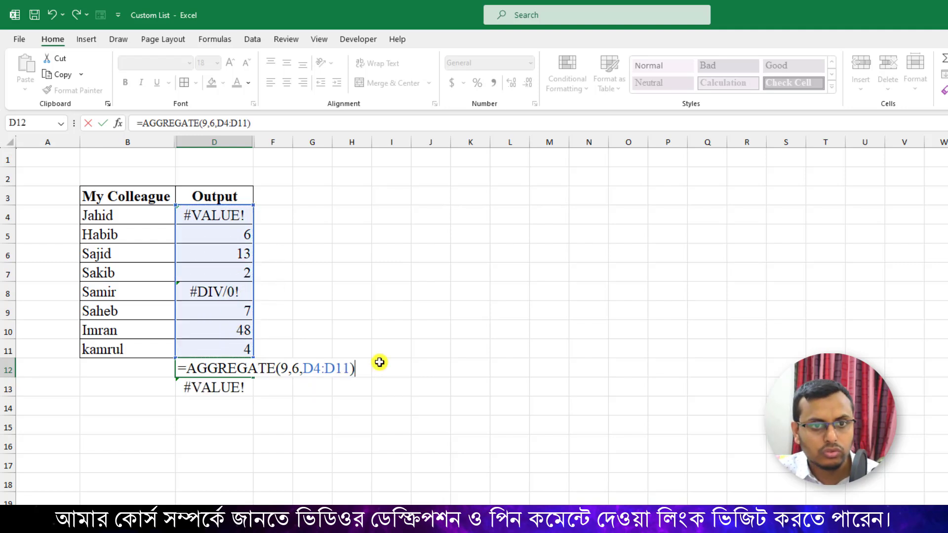
pyautogui.press('Return')
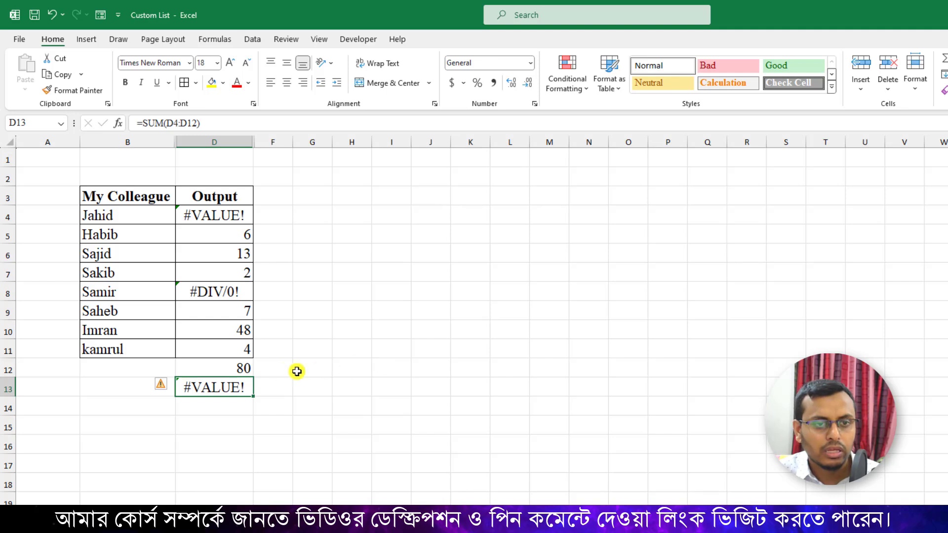
# - Check the AGGREGATE formula in D12 against the numeric cells D5:D7 and D9:D11 of the Output column
pyautogui.click(245, 368)
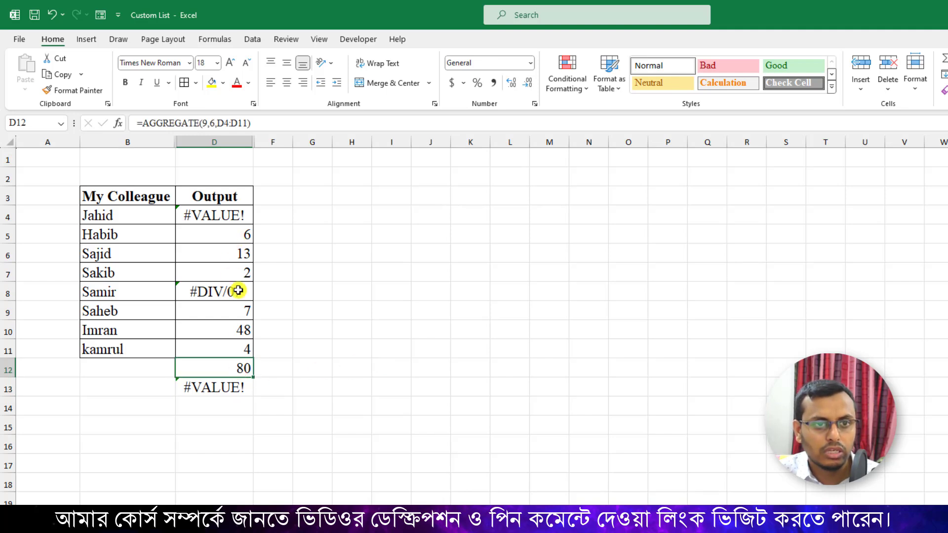
pyautogui.doubleClick(246, 368)
pyautogui.press('Return')
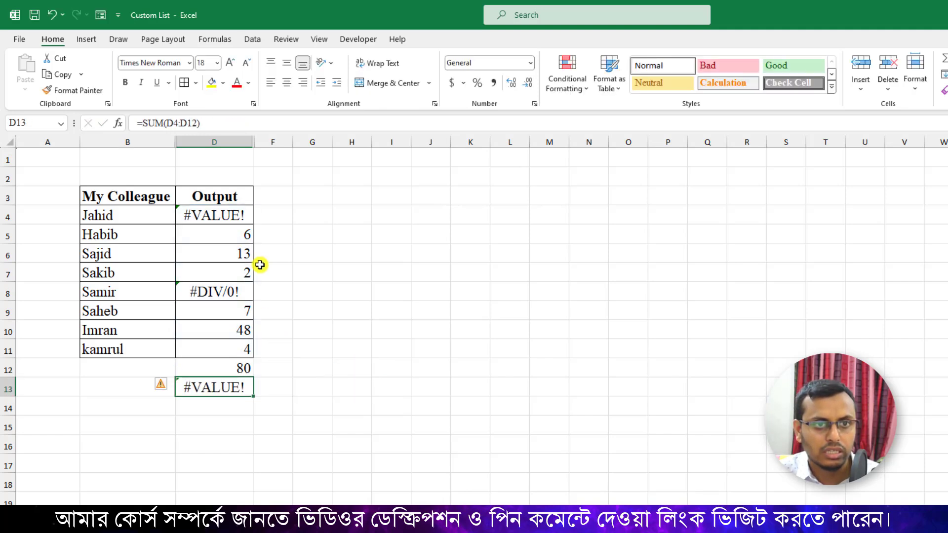
pyautogui.moveTo(237, 233); pyautogui.dragTo(244, 274)
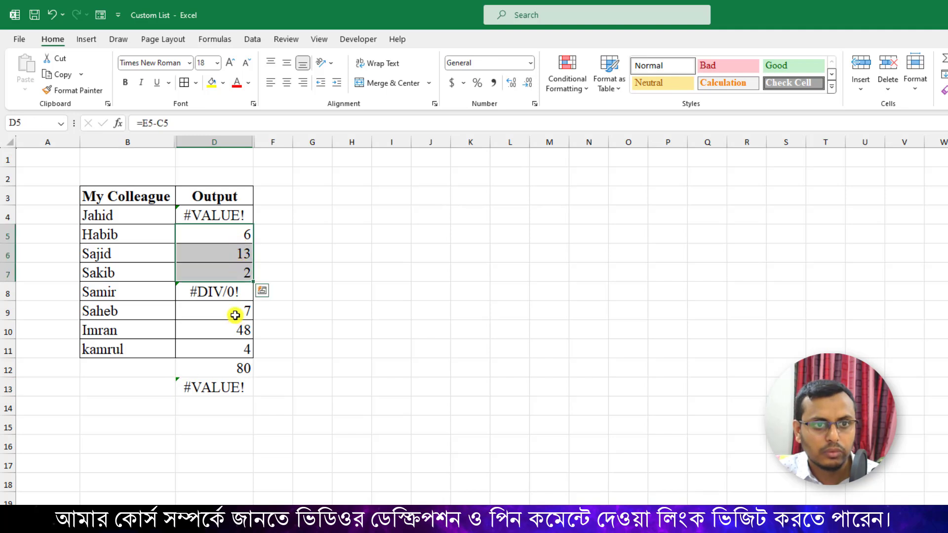
pyautogui.moveTo(247, 308); pyautogui.dragTo(241, 350)
pyautogui.click(239, 367)
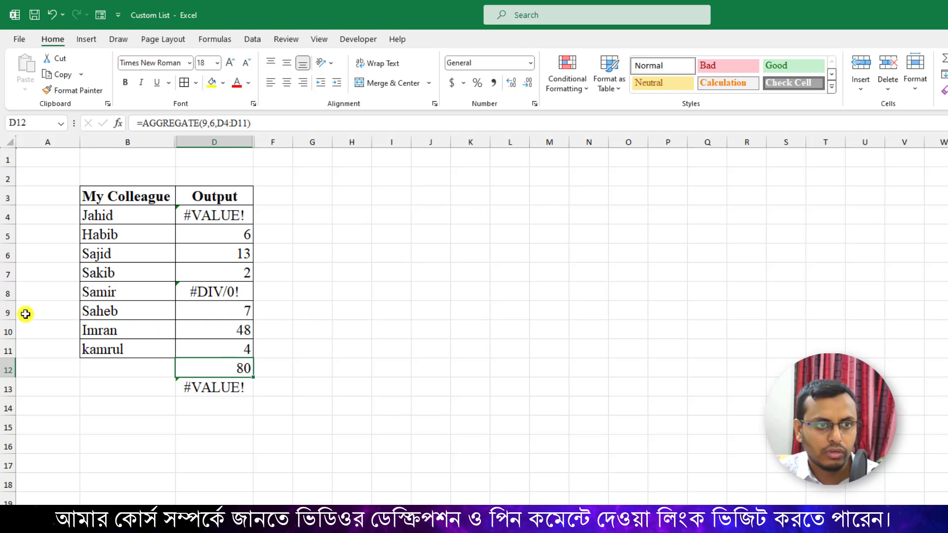
# - Hide rows 9 to 11 to test the AGGREGATE total, and unhide them again
pyautogui.click(4, 311)
pyautogui.moveTo(3, 310); pyautogui.dragTo(4, 348)
pyautogui.rightClick(4, 348)
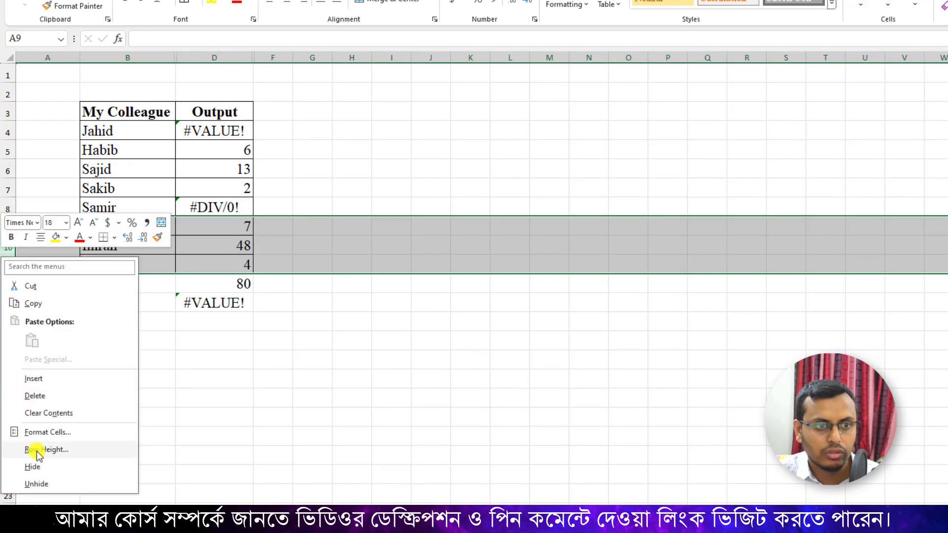
pyautogui.click(35, 468)
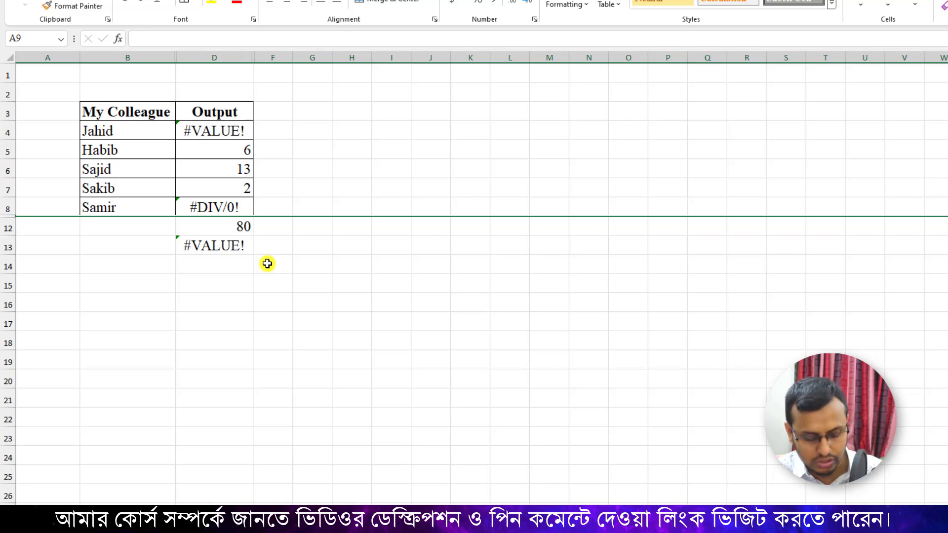
pyautogui.hotkey('ctrl', 'shift', '9')
pyautogui.click(316, 301)
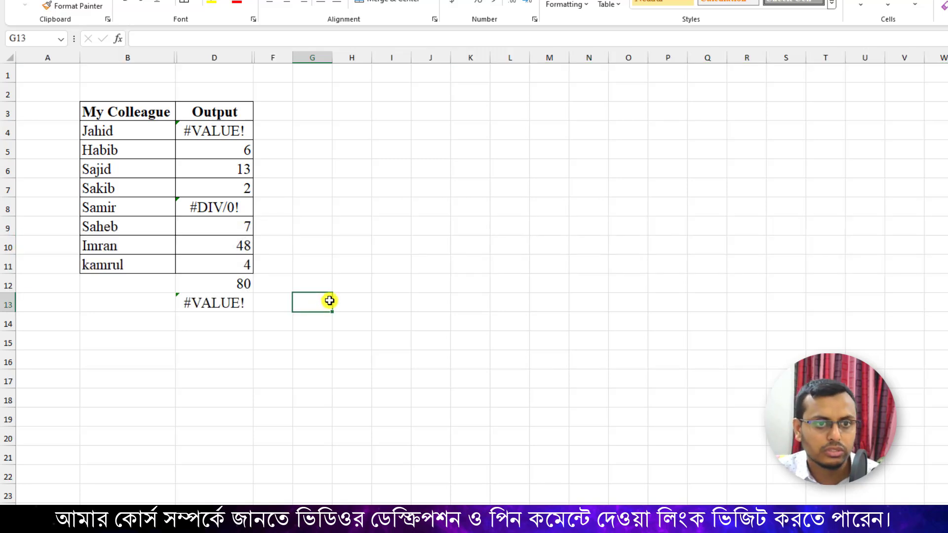
# - Change the options argument of the AGGREGATE formula in D12 to 7, ignoring hidden rows and error values
pyautogui.click(242, 282)
pyautogui.doubleClick(238, 283)
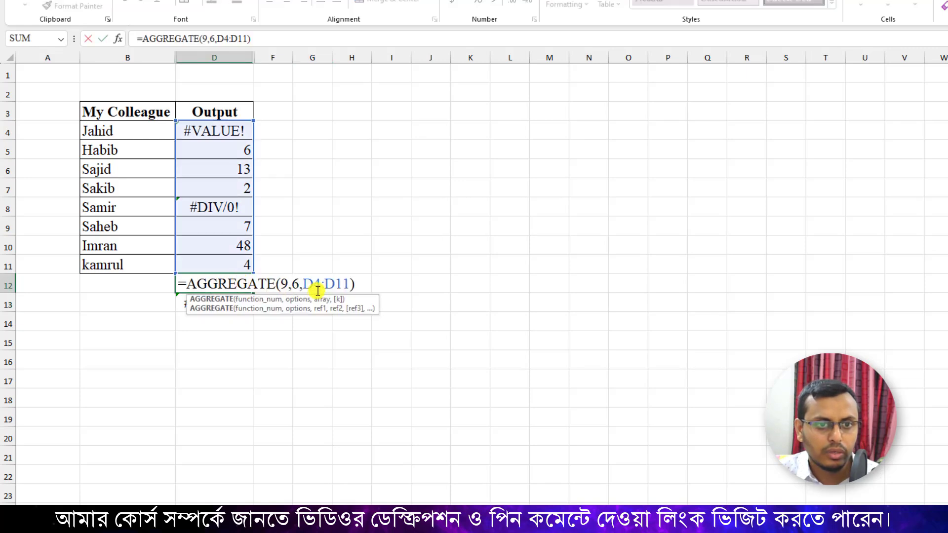
pyautogui.click(300, 284)
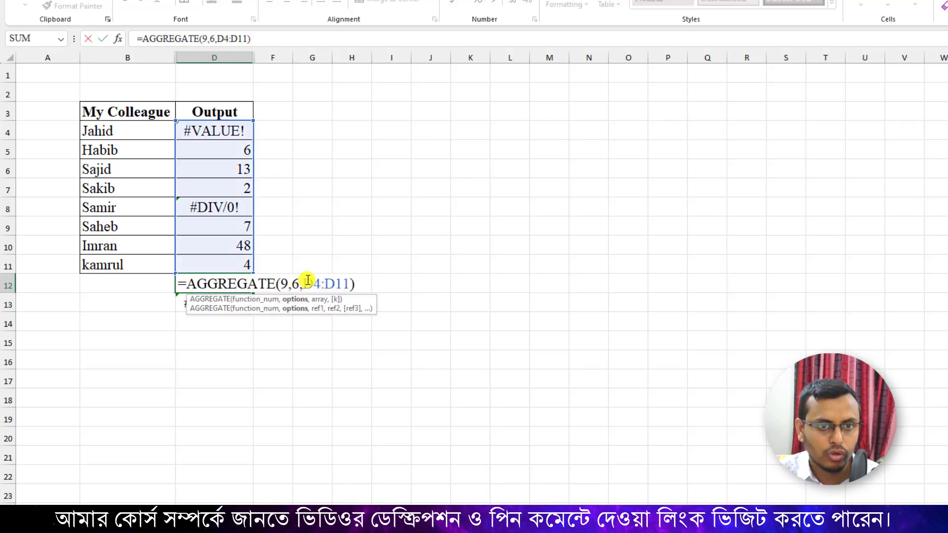
pyautogui.press('BackSpace')
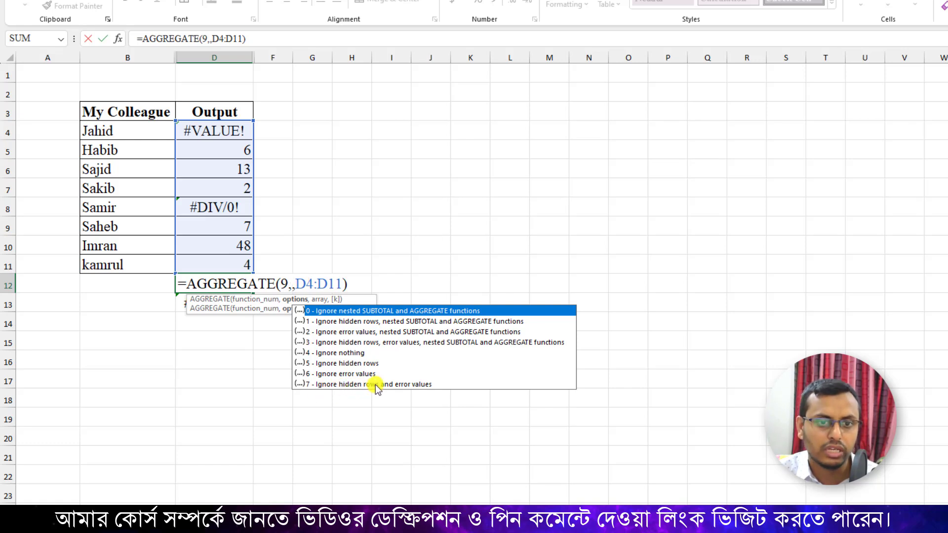
pyautogui.write('7')
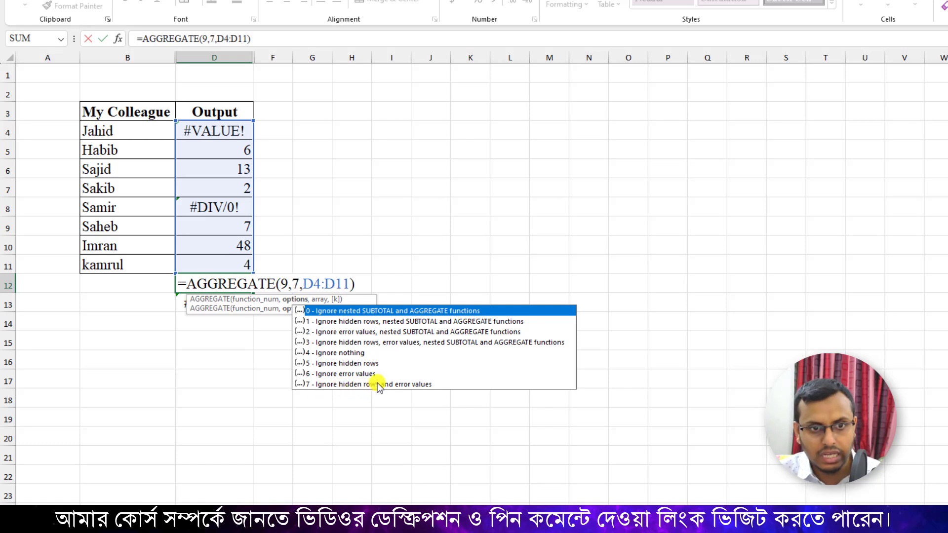
pyautogui.press('Return')
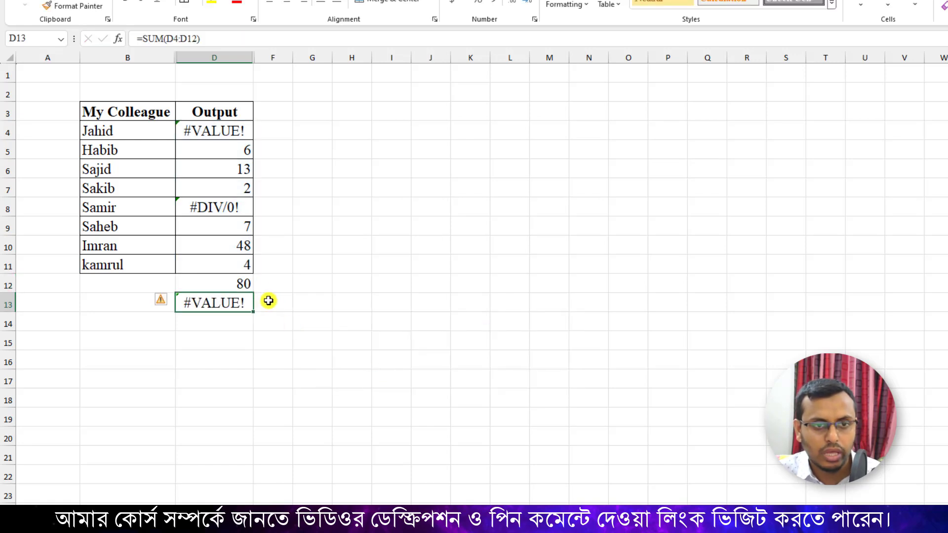
pyautogui.click(244, 284)
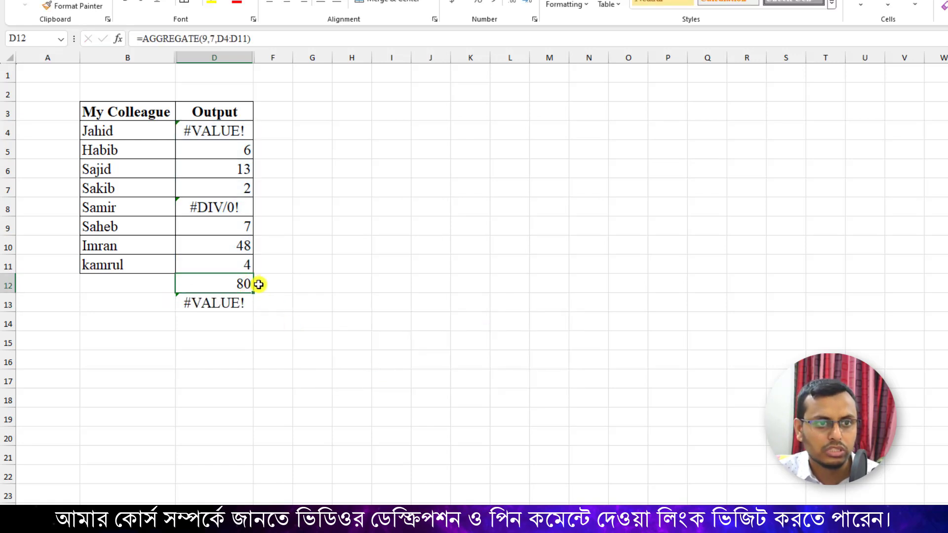
# - Hide rows 9 to 11 again, compare the total with the visible values in D5:D7, and undo the hiding
pyautogui.moveTo(9, 228); pyautogui.dragTo(1, 263)
pyautogui.rightClick(2, 263)
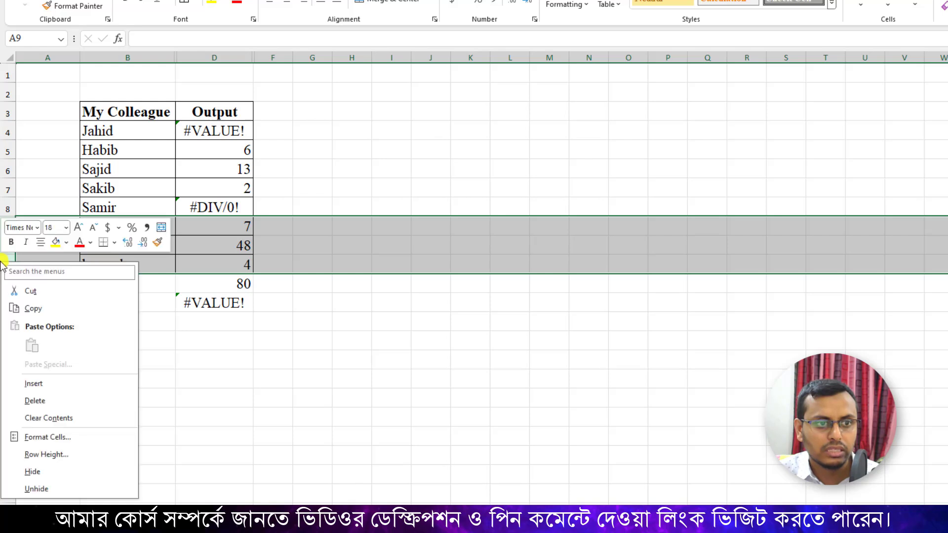
pyautogui.click(35, 470)
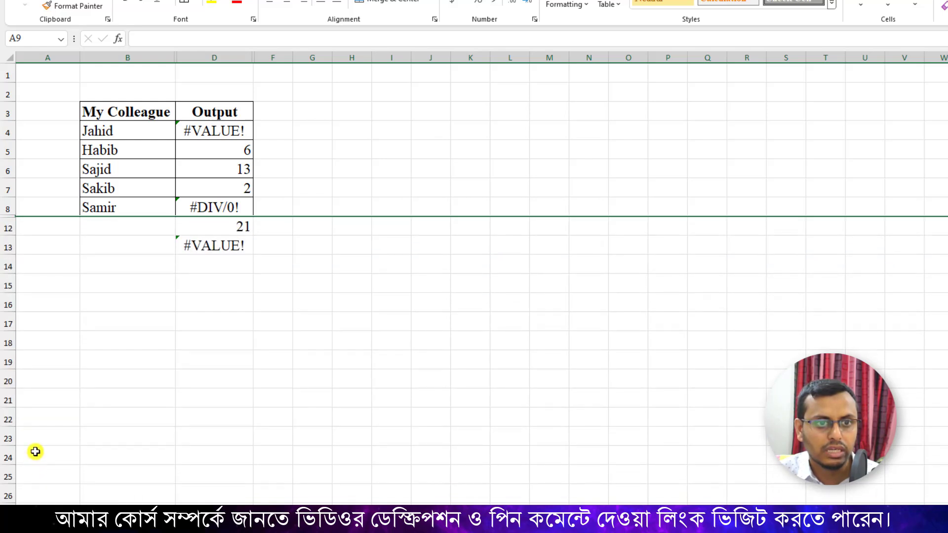
pyautogui.moveTo(237, 156); pyautogui.dragTo(239, 184)
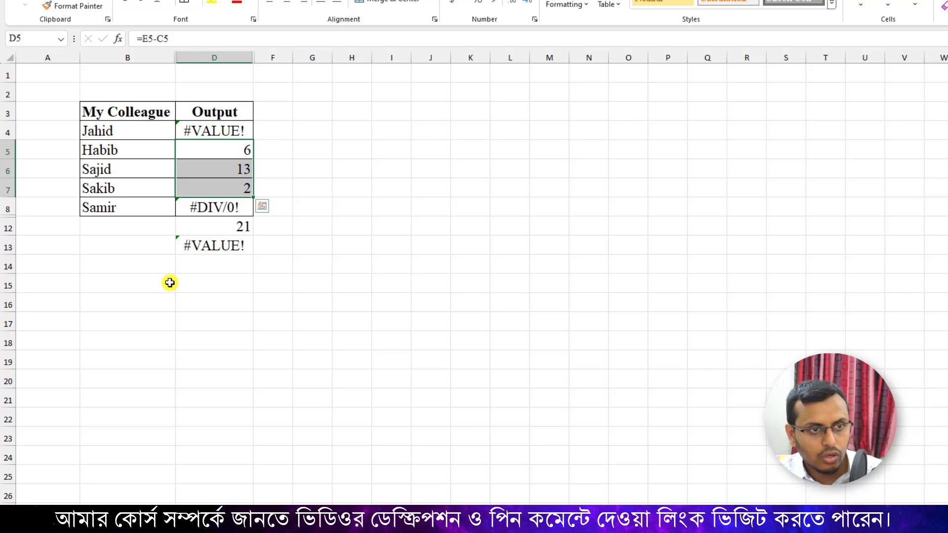
pyautogui.hotkey('ctrl', 'z')
# - Change the function number of the AGGREGATE formula in D12 to 1 so it calculates the average
pyautogui.doubleClick(233, 285)
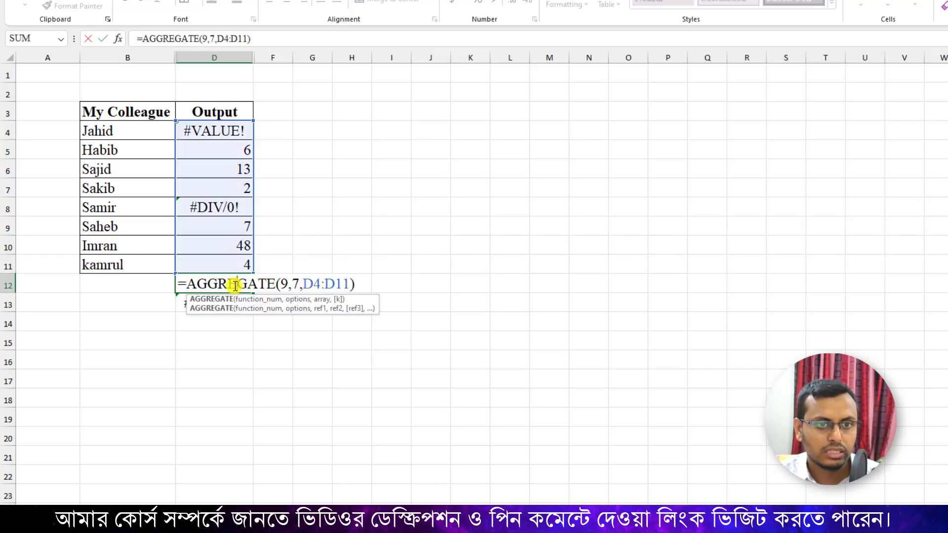
pyautogui.click(289, 285)
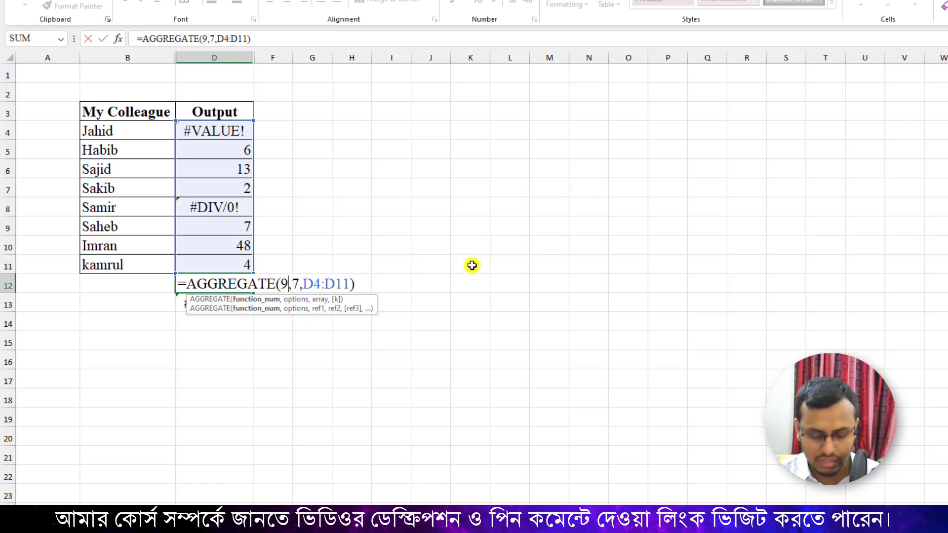
pyautogui.press('BackSpace')
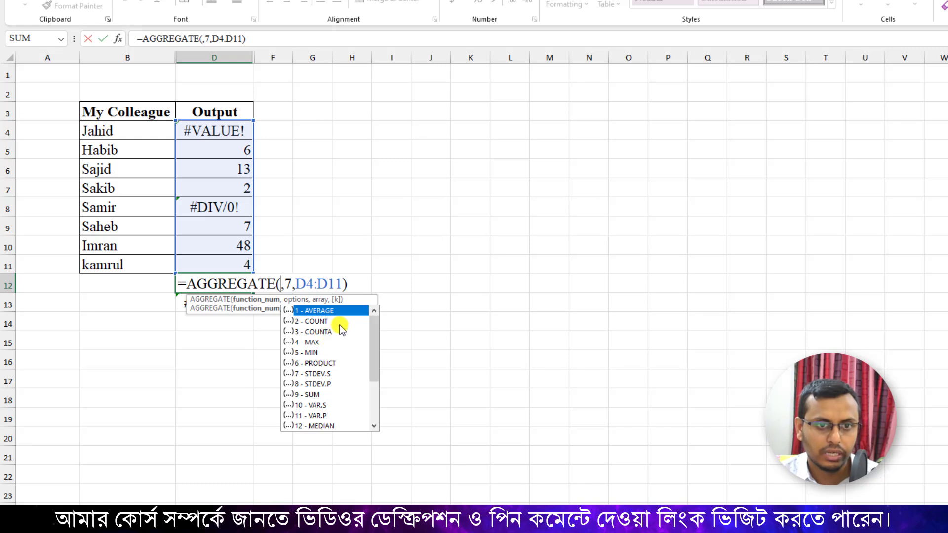
pyautogui.write('1')
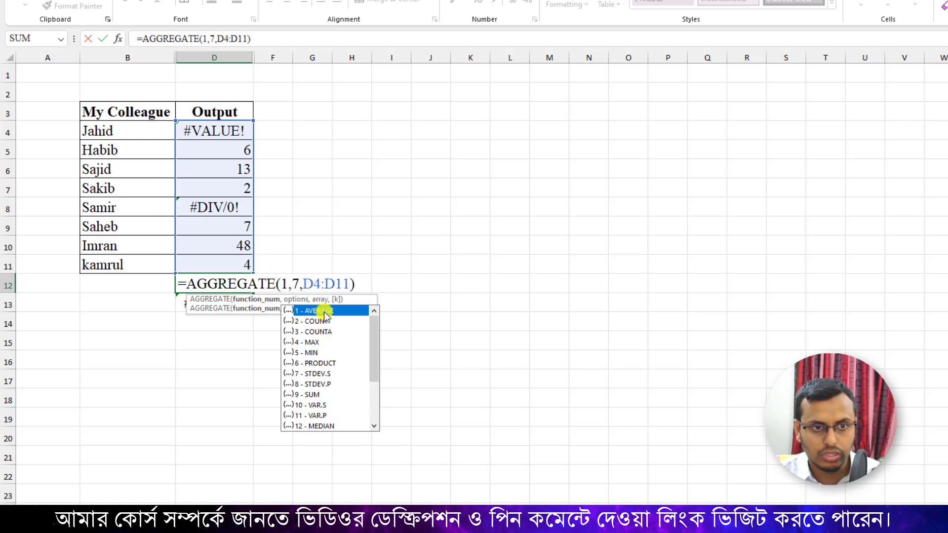
pyautogui.press('Return')
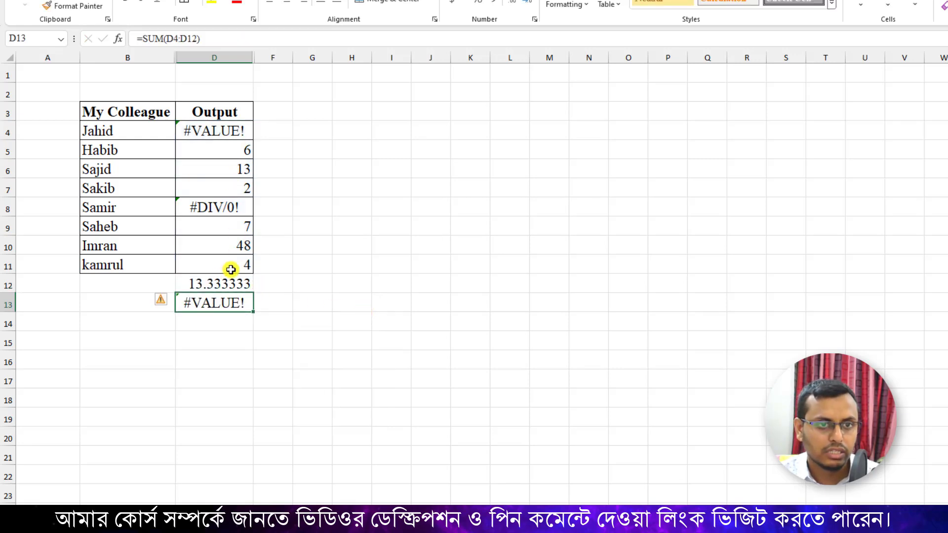
# - Copy the outputs in D5:D7 and paste them as values only starting at I5
pyautogui.moveTo(247, 153); pyautogui.dragTo(246, 188)
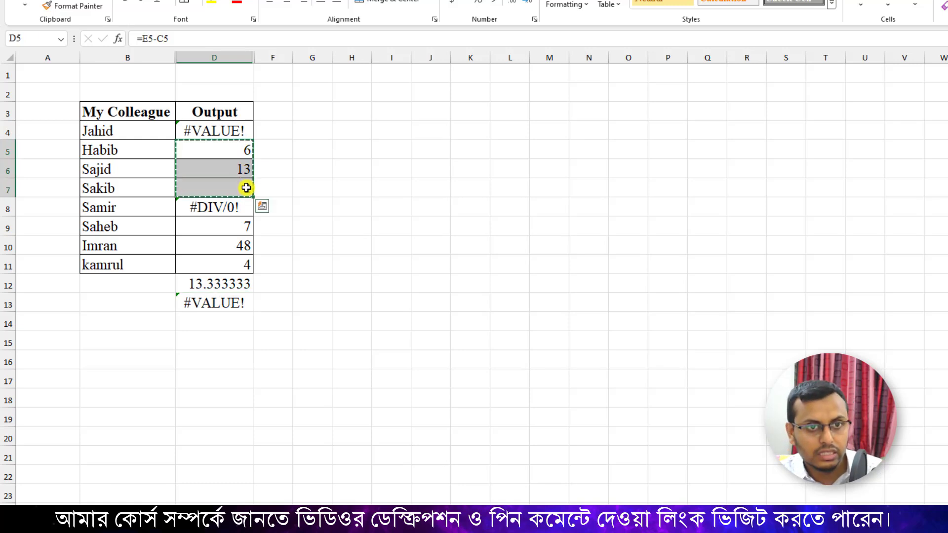
pyautogui.hotkey('ctrl', 'c')
pyautogui.click(387, 145)
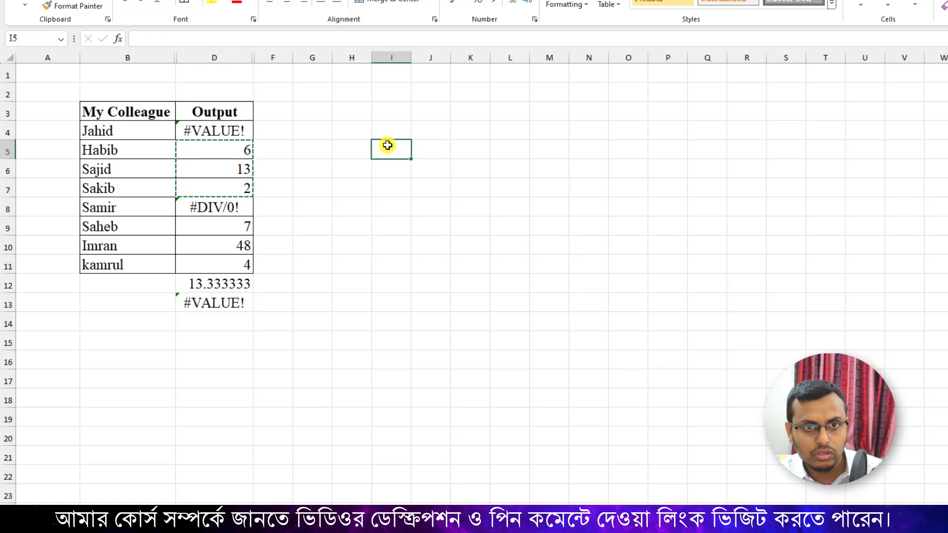
pyautogui.rightClick(386, 145)
pyautogui.click(435, 229)
# - Copy the outputs in D9:D11 and paste them as values only into I8:I10, below the first pasted block
pyautogui.moveTo(241, 229); pyautogui.dragTo(247, 259)
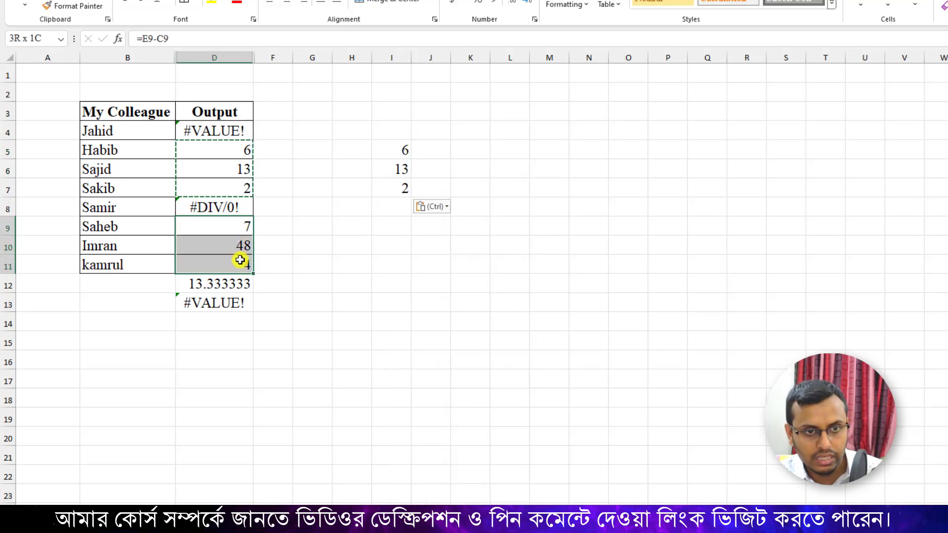
pyautogui.hotkey('ctrl', 'c')
pyautogui.click(397, 204)
pyautogui.rightClick(397, 204)
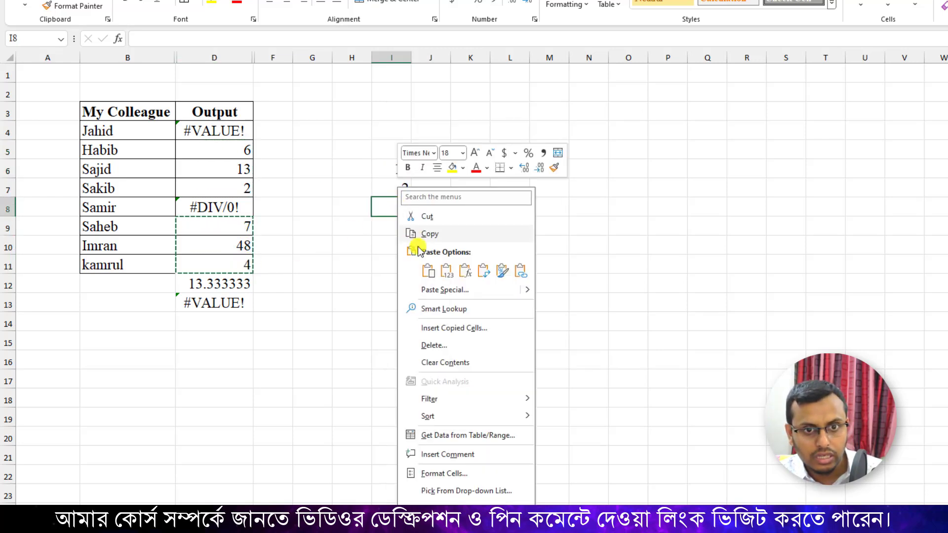
pyautogui.click(449, 271)
pyautogui.click(495, 248)
# - Calculate the average of I5:I10 in I11 with AVERAGE and autofit the width of column I
pyautogui.click(395, 267)
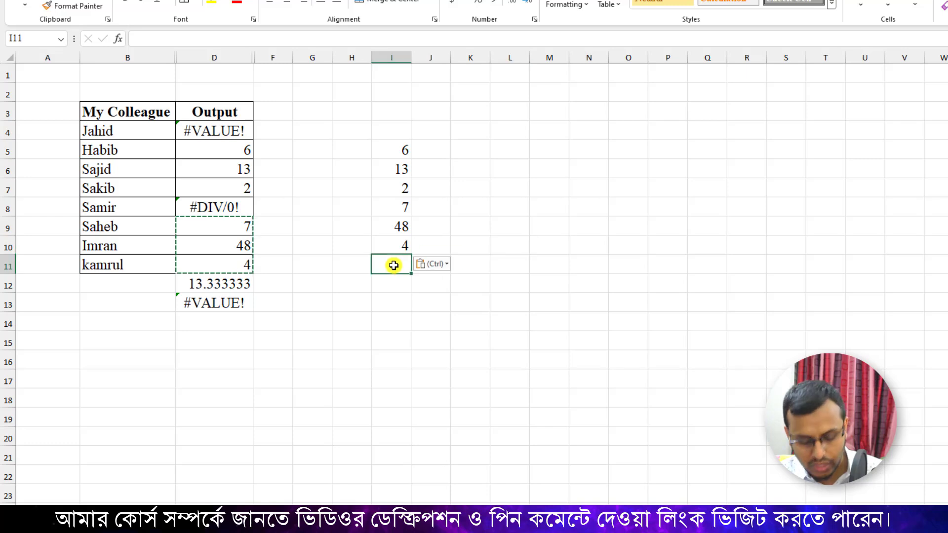
pyautogui.write('=av')
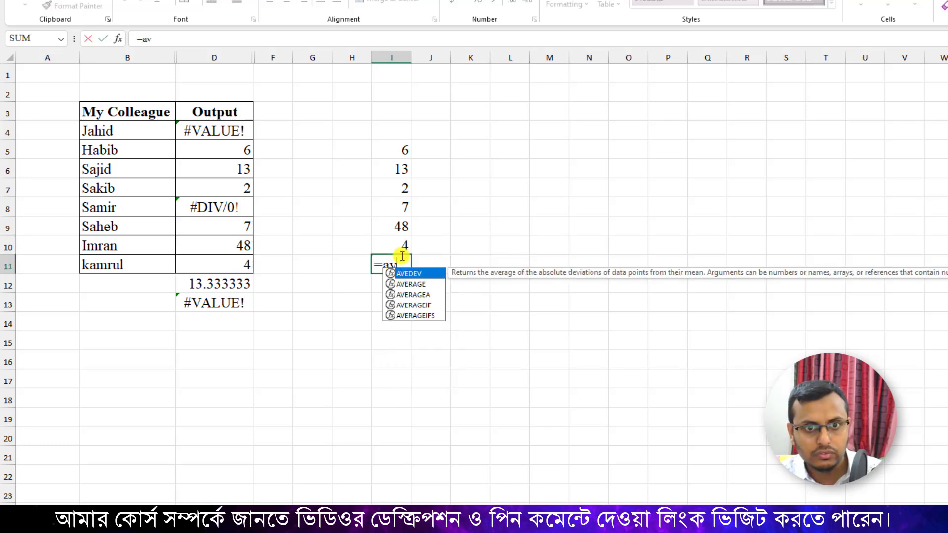
pyautogui.doubleClick(410, 283)
pyautogui.moveTo(392, 151); pyautogui.dragTo(393, 241)
pyautogui.write(')')
pyautogui.press('Return')
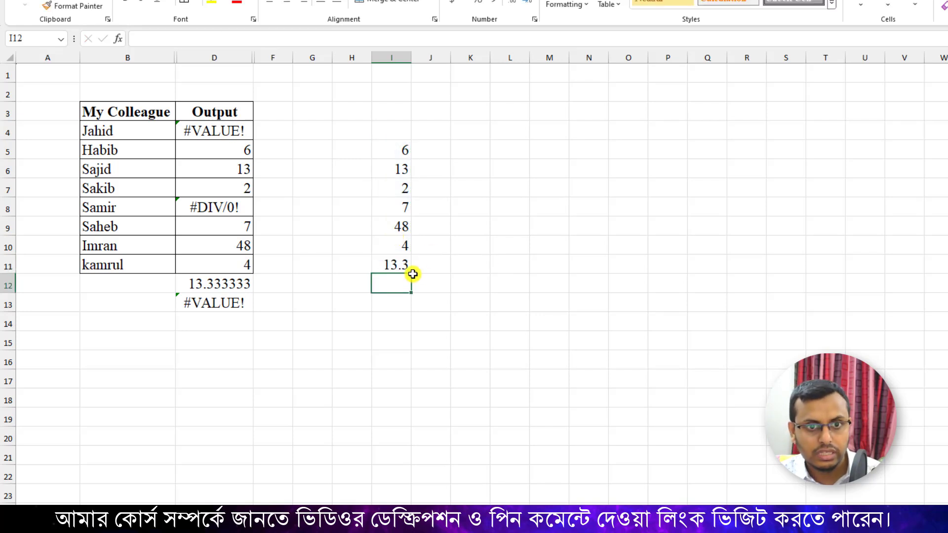
pyautogui.doubleClick(410, 59)
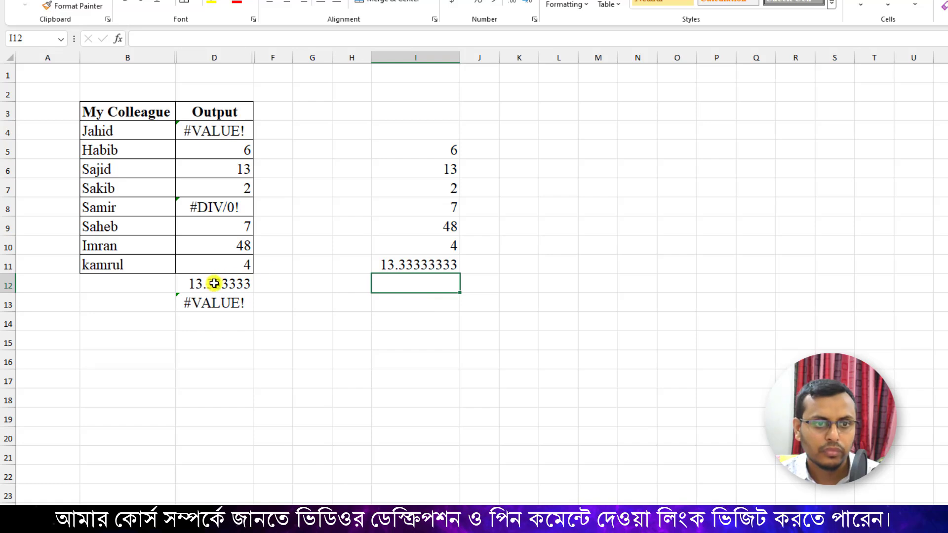
# - Check the AGGREGATE formula in D12 and enter a plain AVERAGE of D4:D11 in D14 for comparison
pyautogui.click(228, 276)
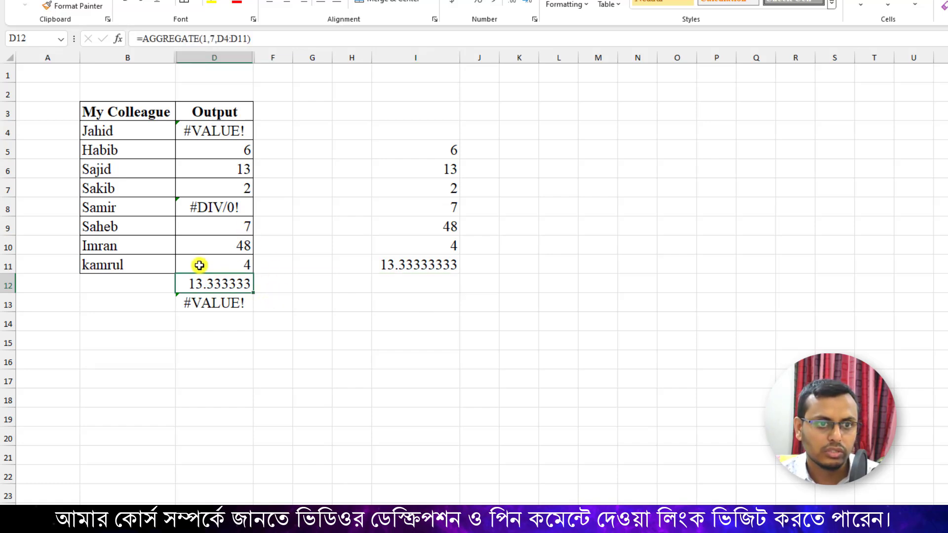
pyautogui.click(224, 320)
pyautogui.write('=aver')
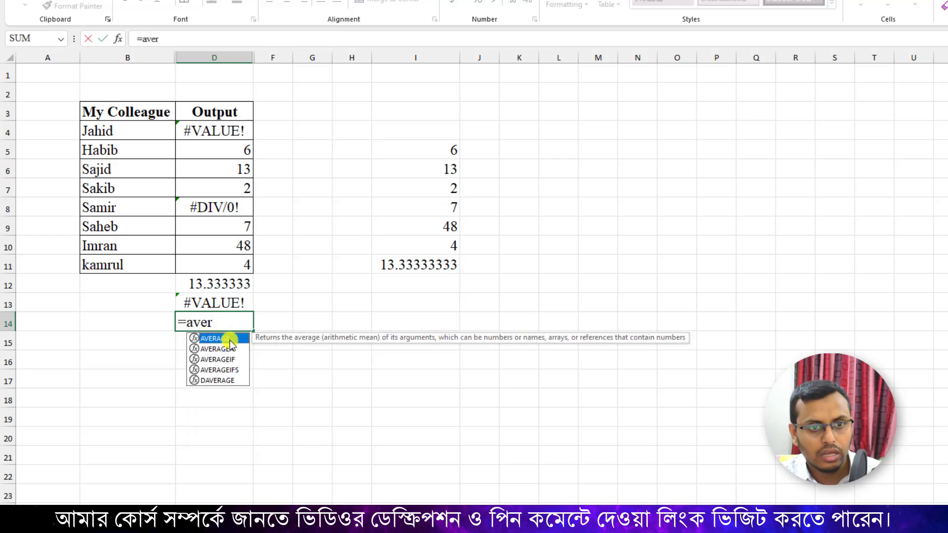
pyautogui.press('Tab')
pyautogui.moveTo(220, 135); pyautogui.dragTo(220, 257)
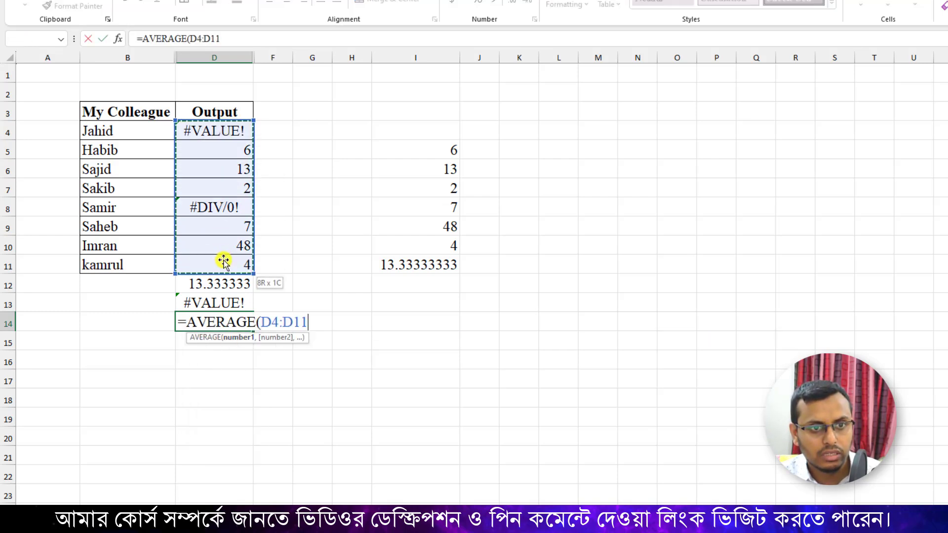
pyautogui.press('Return')
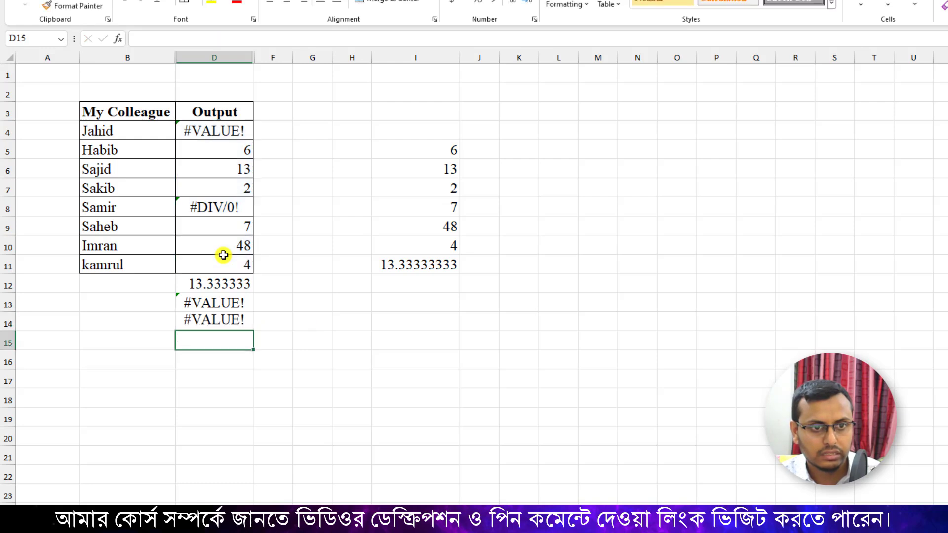